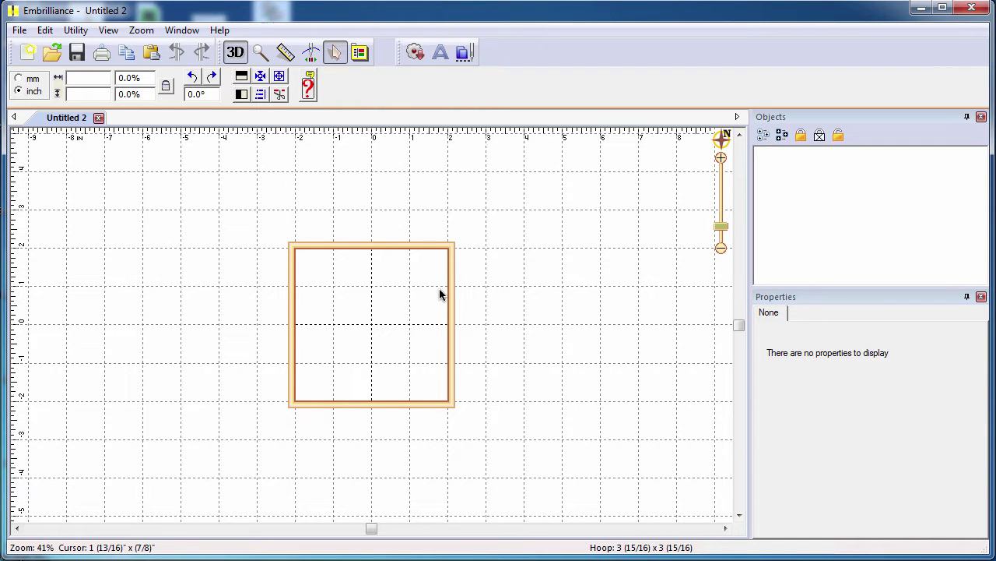
- Switch Preferences to the PES 160mm x 260mm hoop and apply it to the canvas
{"action": "left_click", "coordinate": [359, 53]}
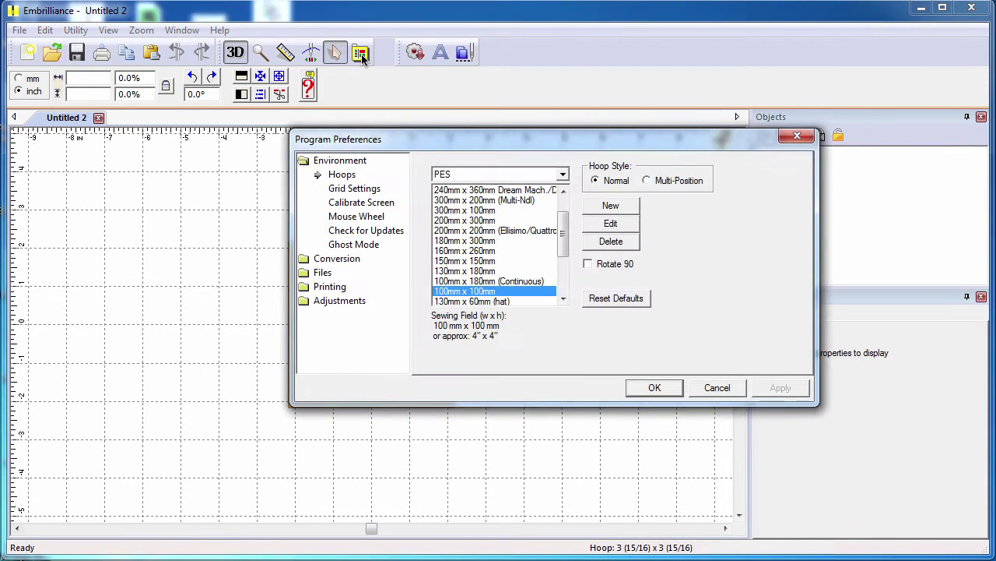
{"action": "left_click", "coordinate": [563, 174]}
{"action": "left_click", "coordinate": [563, 174]}
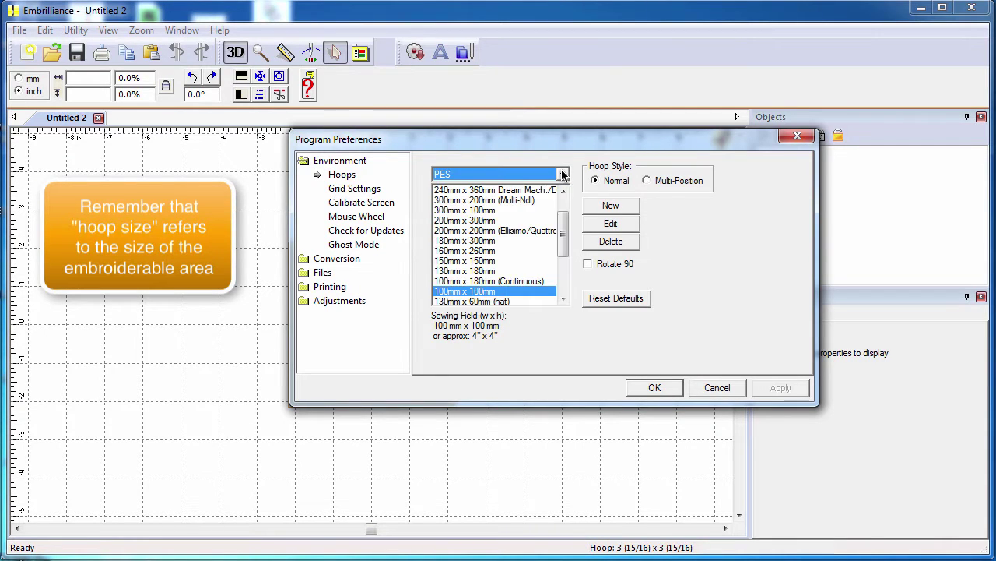
{"action": "left_click", "coordinate": [487, 251]}
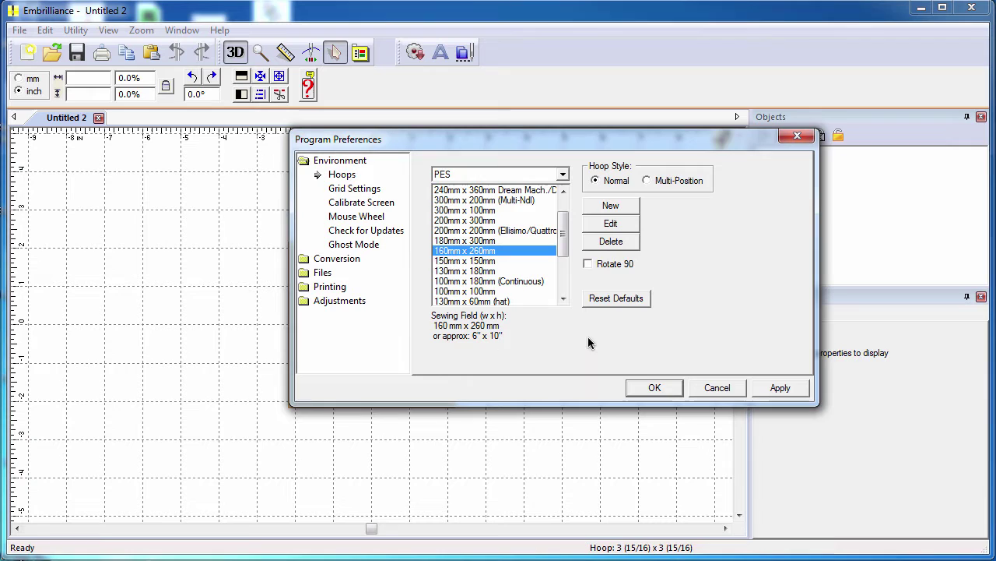
{"action": "left_click", "coordinate": [759, 387]}
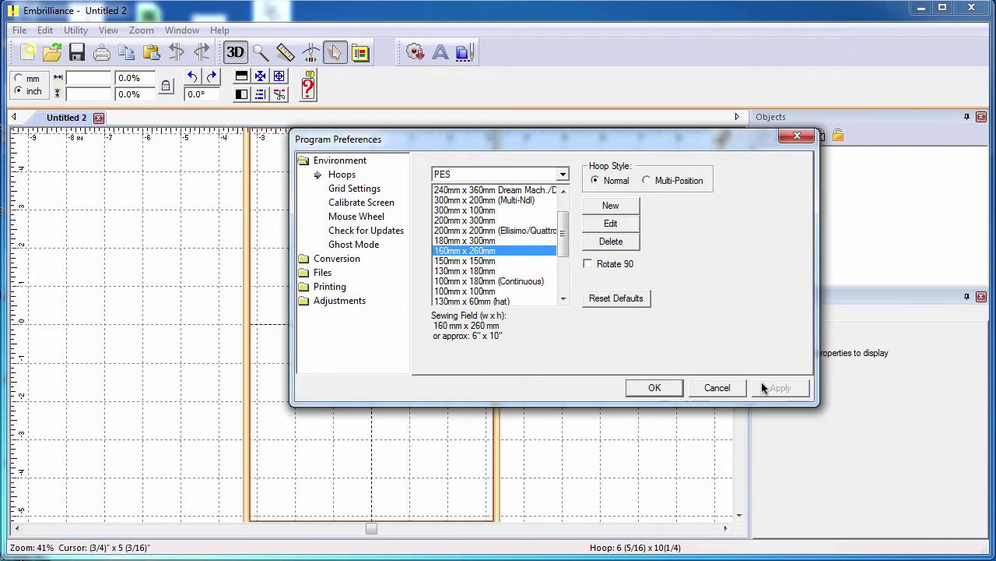
- Close Preferences and leave measurements in inches after briefly toggling millimetres
{"action": "left_click", "coordinate": [654, 388]}
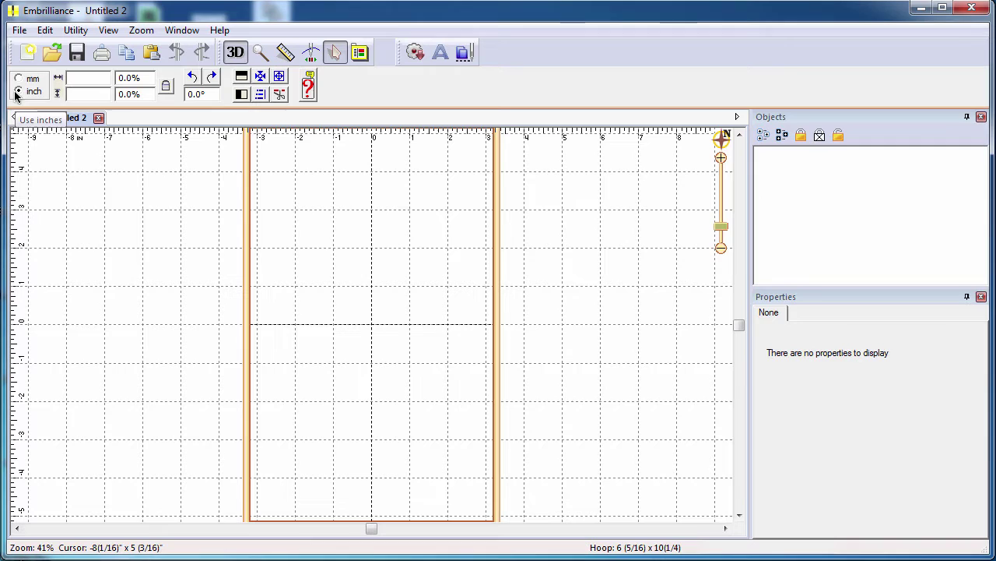
{"action": "left_click", "coordinate": [18, 79]}
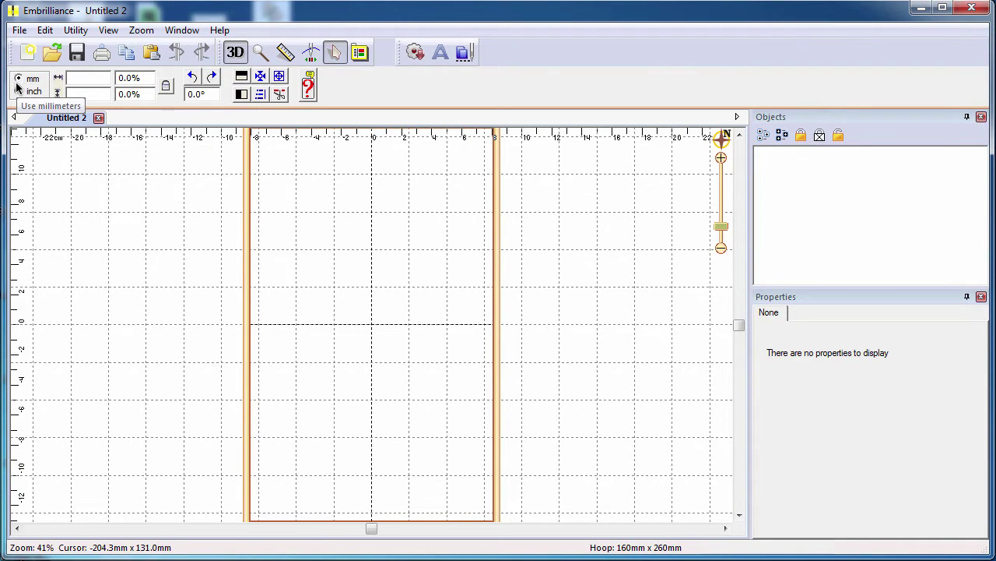
{"action": "left_click", "coordinate": [20, 90]}
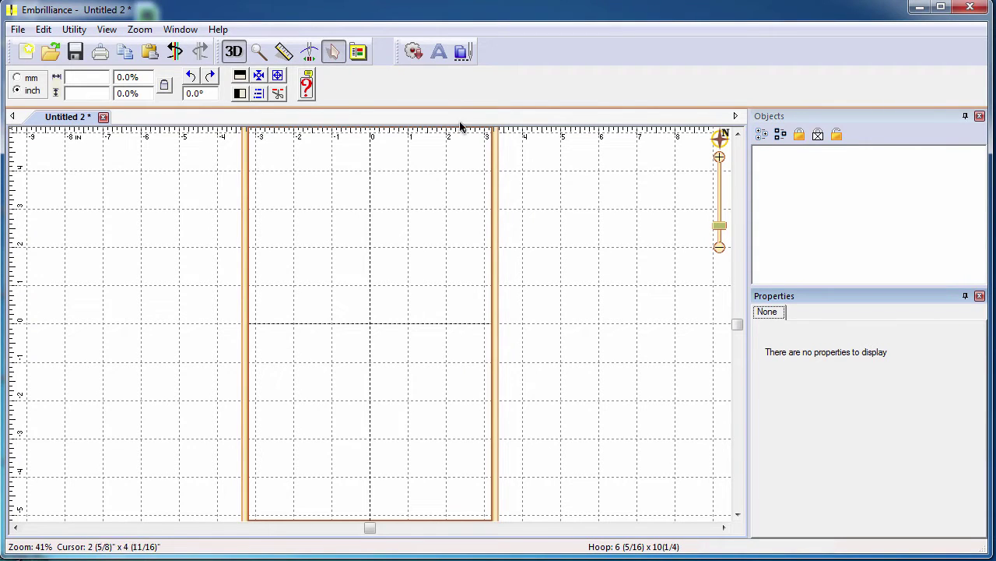
- Merge Flower, Star and Sm. Circle from AccuQuilt: Applique 55007 - Round Flower
{"action": "left_click", "coordinate": [415, 52]}
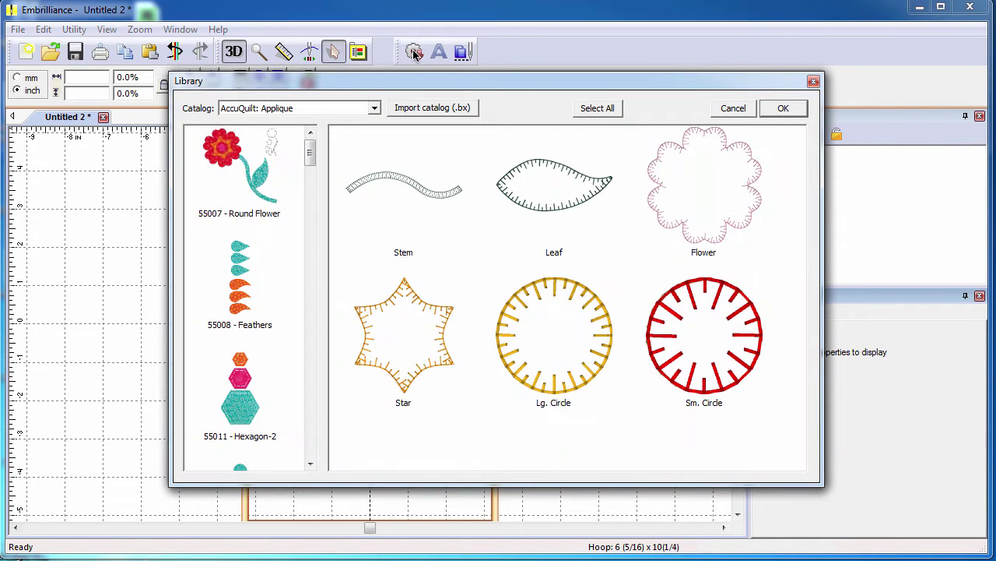
{"action": "left_click", "coordinate": [374, 110]}
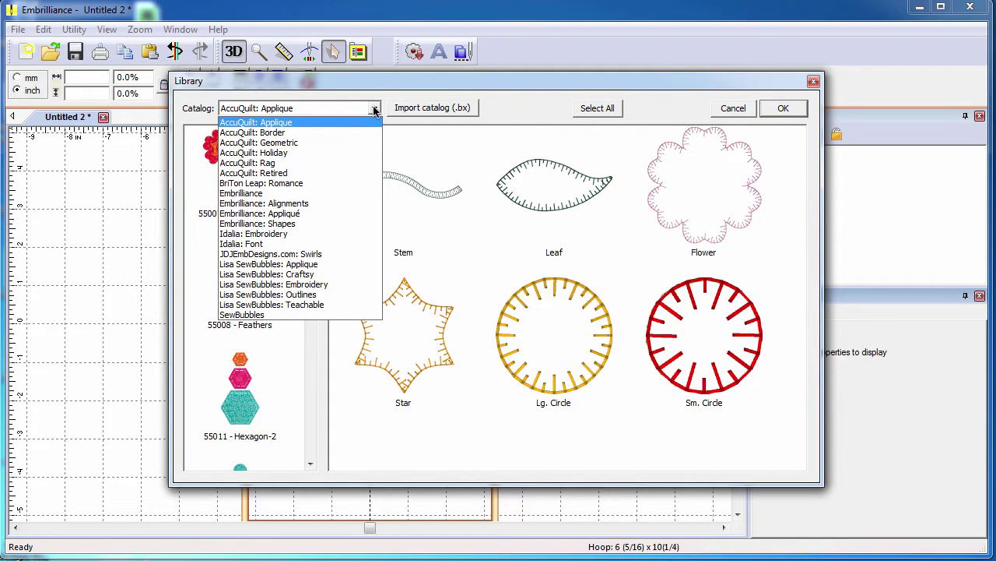
{"action": "left_click", "coordinate": [375, 110]}
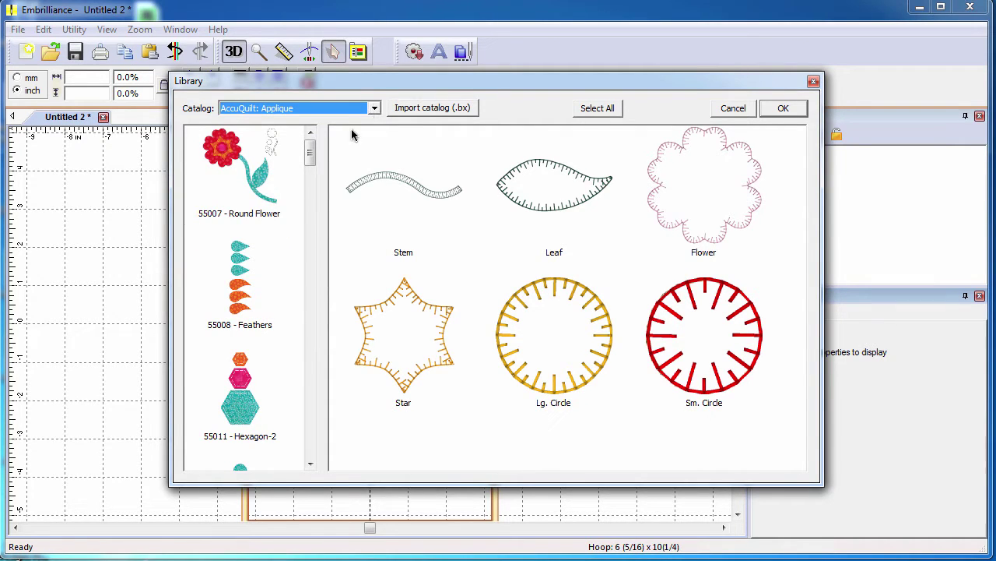
{"action": "left_click", "coordinate": [251, 171]}
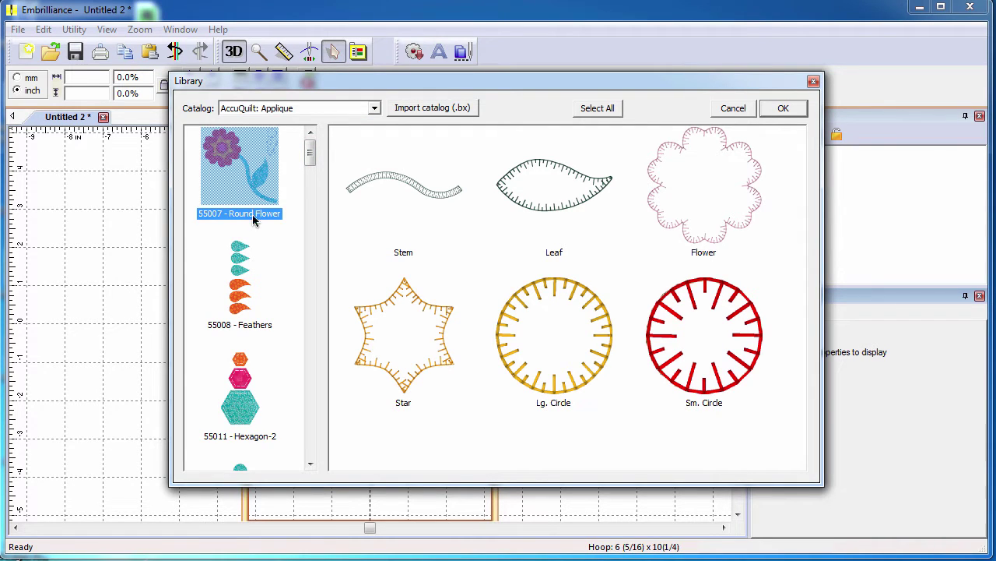
{"action": "left_click", "coordinate": [657, 204]}
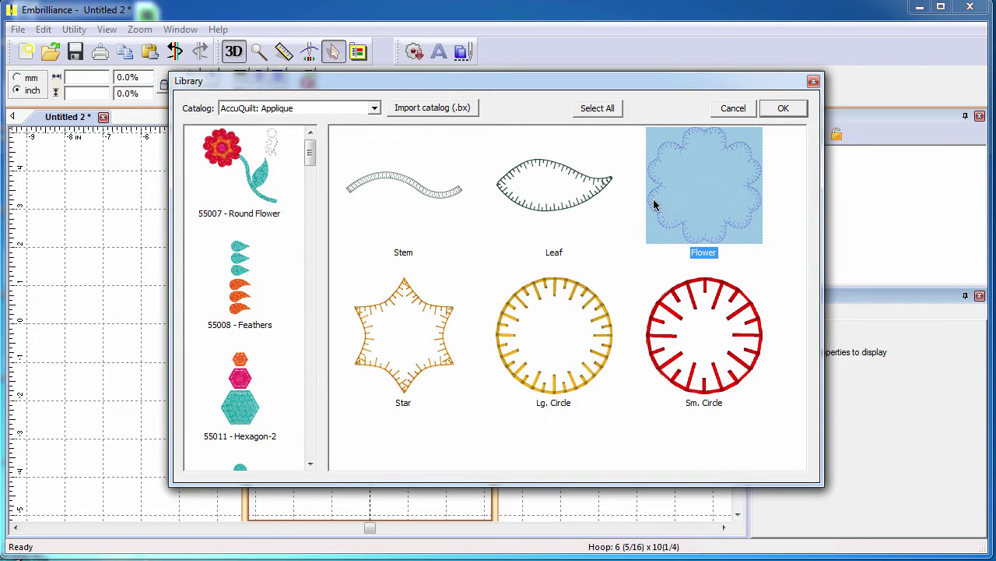
{"action": "left_click", "coordinate": [437, 372], "text": "ctrl"}
{"action": "left_click", "coordinate": [690, 369], "text": "ctrl"}
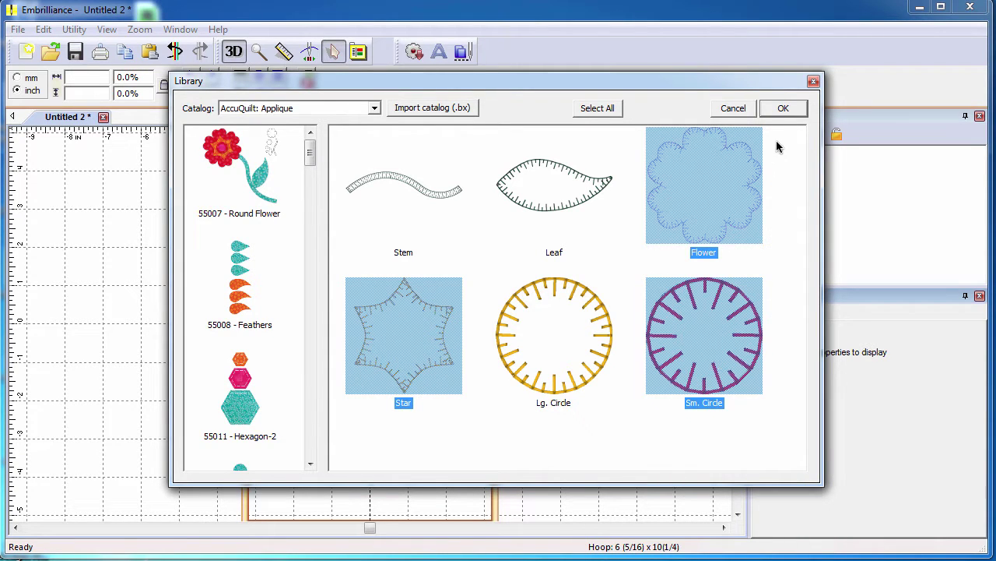
{"action": "left_click", "coordinate": [784, 109]}
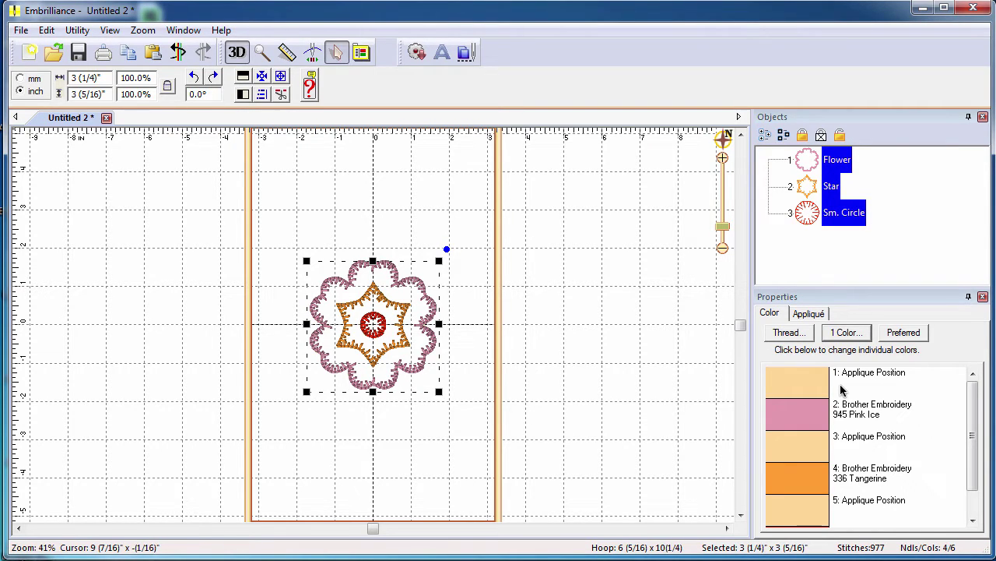
- Give all three appliqués 3.4 mm satin borders with fabric preview, then select the Flower
{"action": "left_click", "coordinate": [821, 315]}
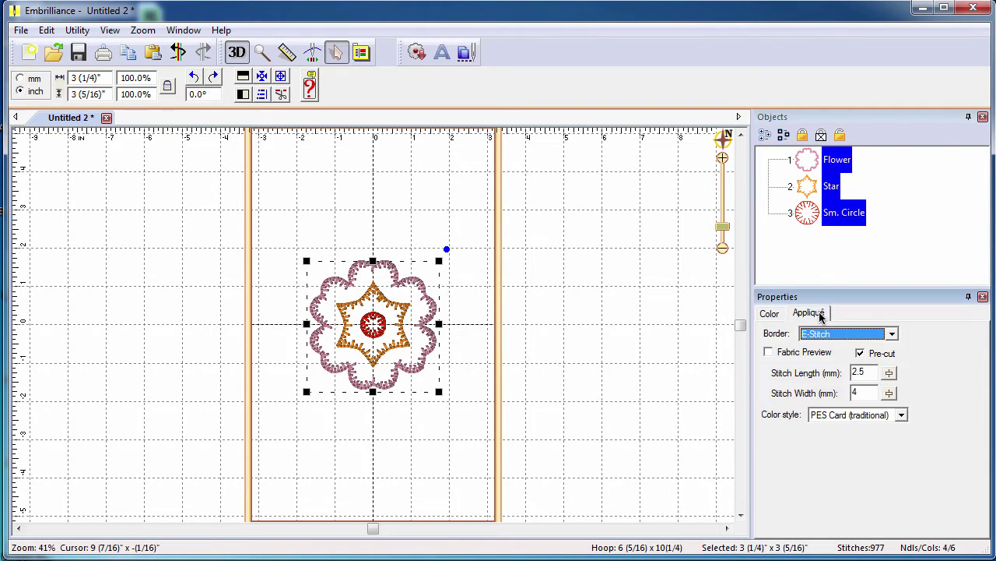
{"action": "left_click", "coordinate": [893, 335]}
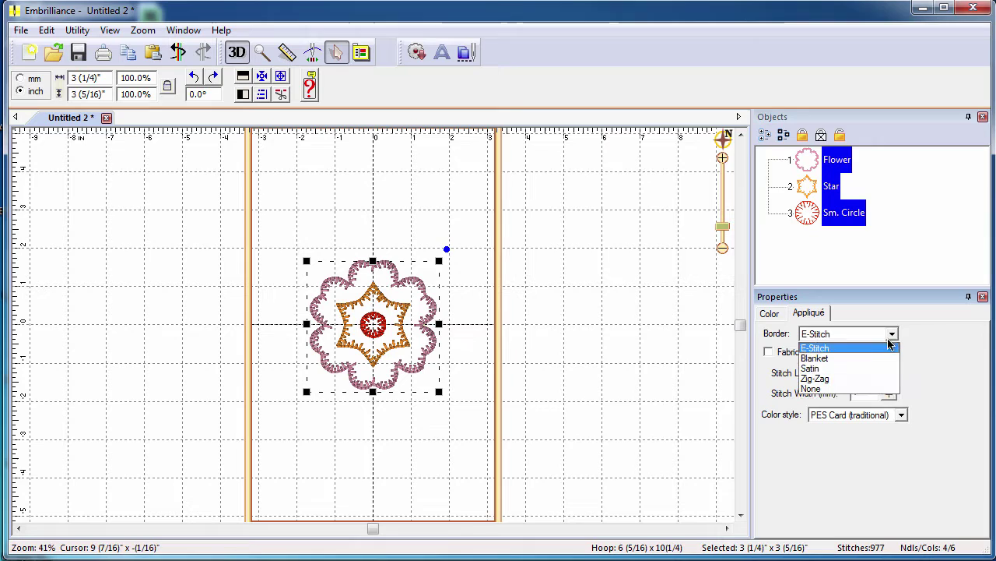
{"action": "left_click", "coordinate": [827, 369]}
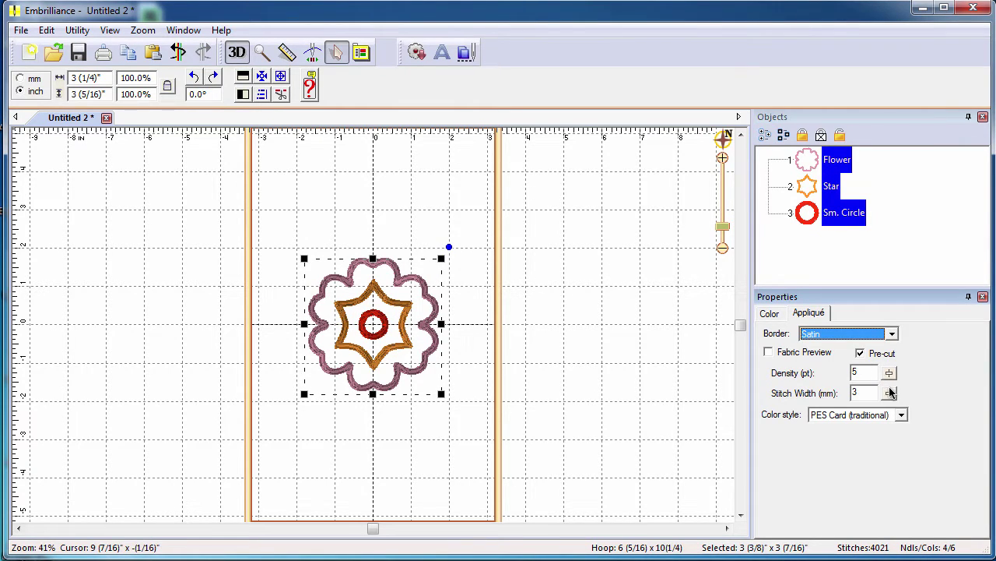
{"action": "left_click_drag", "start_coordinate": [890, 393], "coordinate": [890, 393]}
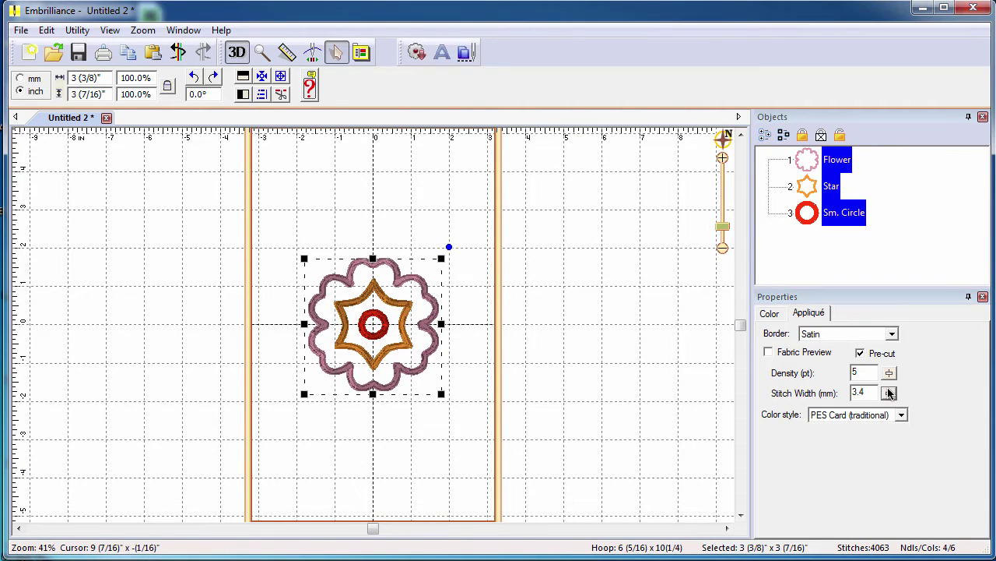
{"action": "left_click", "coordinate": [767, 352]}
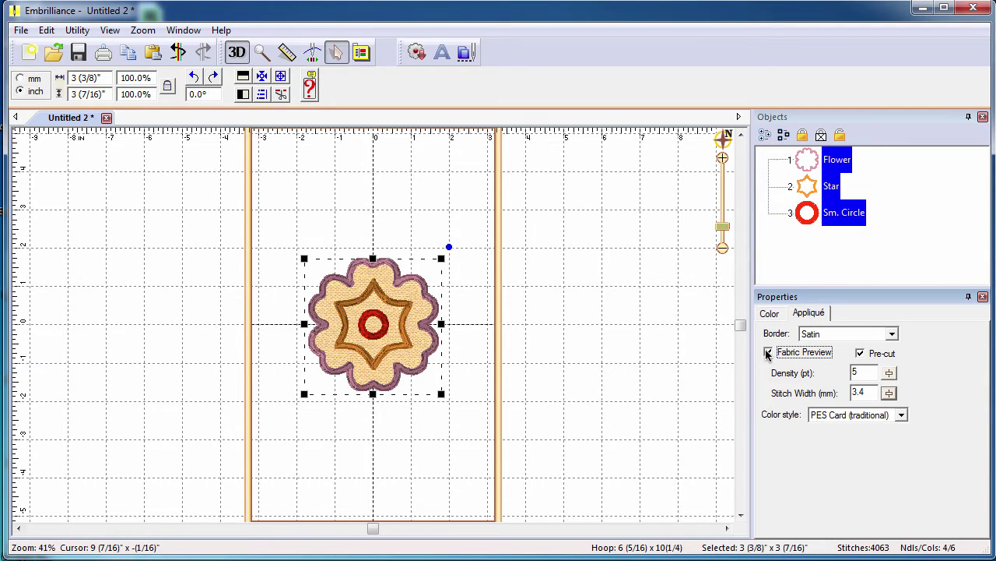
{"action": "left_click", "coordinate": [716, 343]}
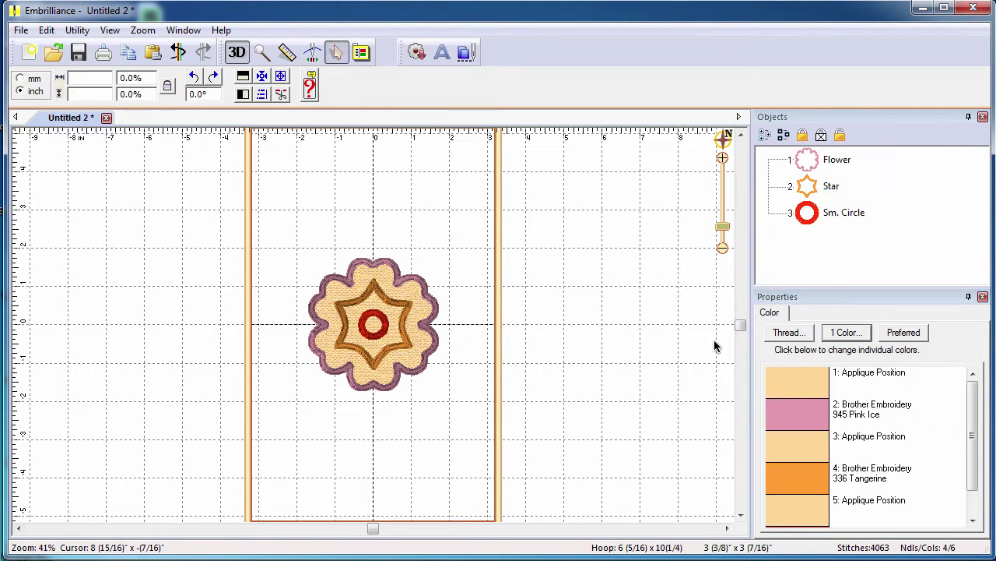
{"action": "left_click", "coordinate": [834, 159]}
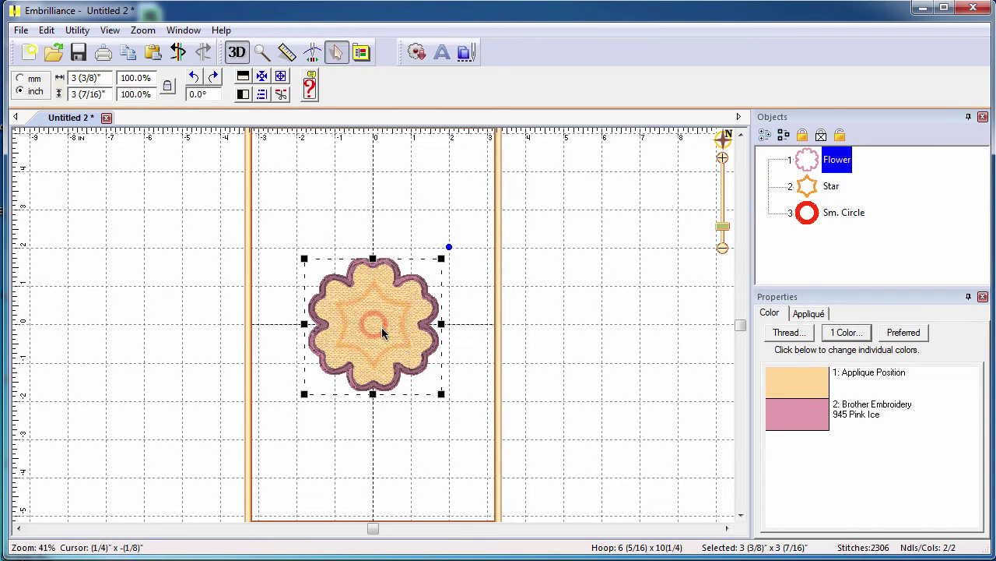
- Set the Flower's fabric colour to pink Mettler PolySheen 2532
{"action": "left_click", "coordinate": [811, 379]}
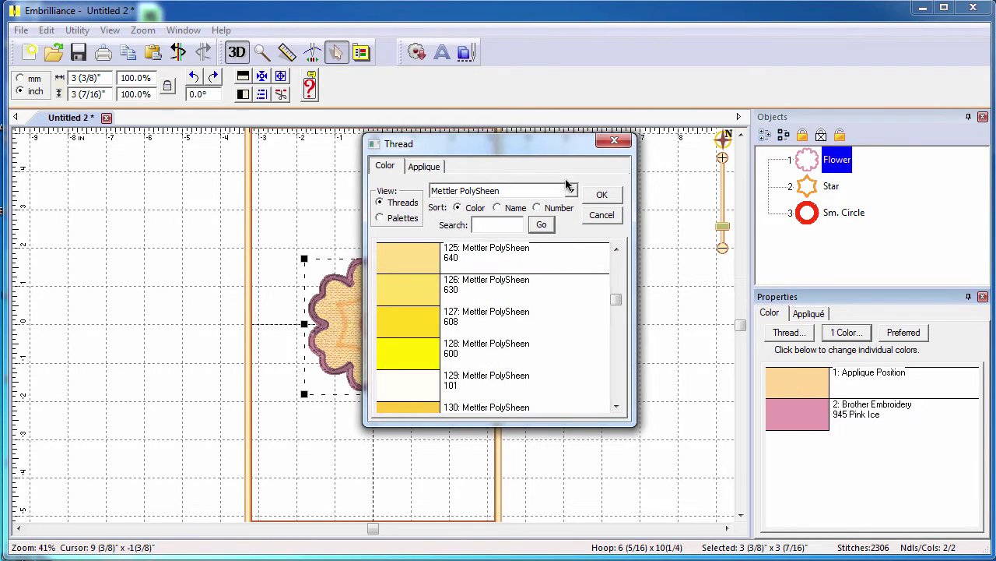
{"action": "left_click", "coordinate": [571, 191]}
{"action": "left_click", "coordinate": [568, 190]}
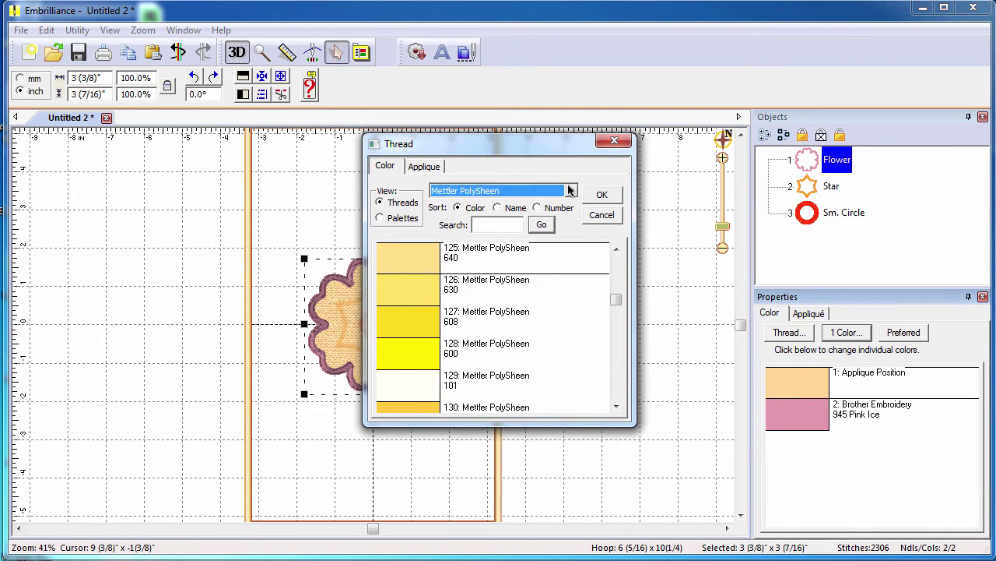
{"action": "left_click", "coordinate": [616, 283]}
{"action": "left_click_drag", "start_coordinate": [615, 283], "coordinate": [617, 270]}
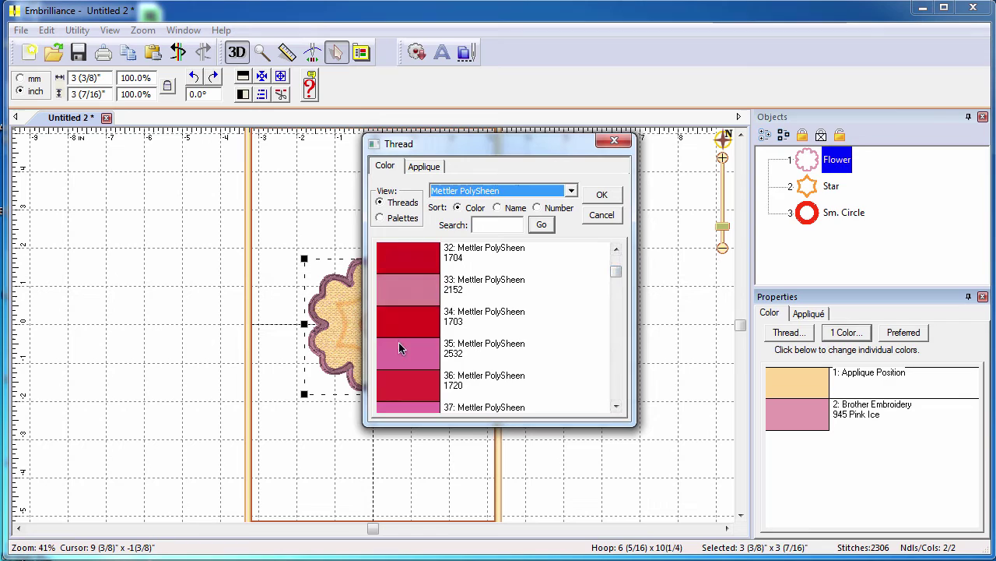
{"action": "left_click", "coordinate": [399, 342]}
{"action": "left_click", "coordinate": [600, 198]}
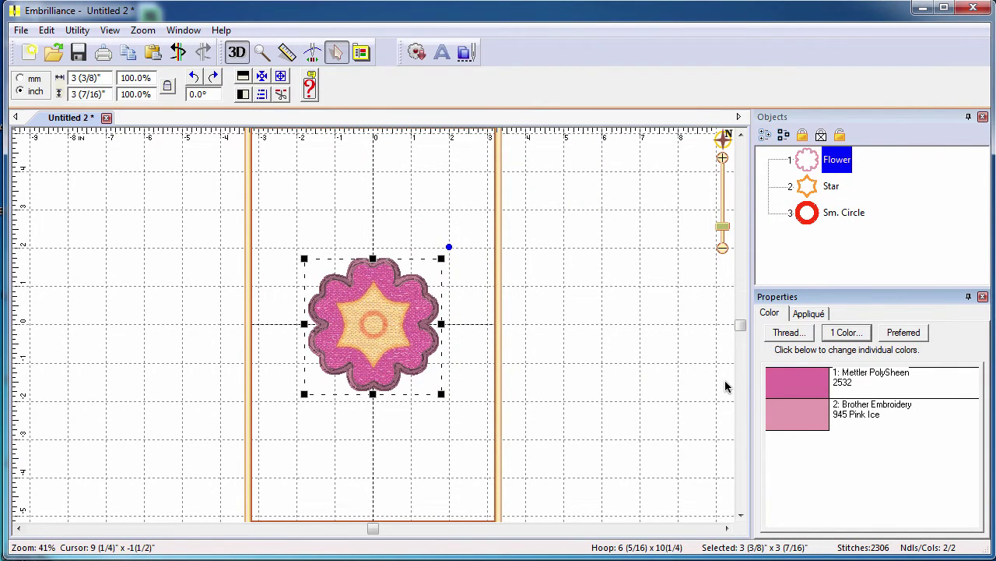
- Set the Star fabric to thread 1030 and the Sm. Circle fabric to 1805
{"action": "left_click", "coordinate": [807, 188]}
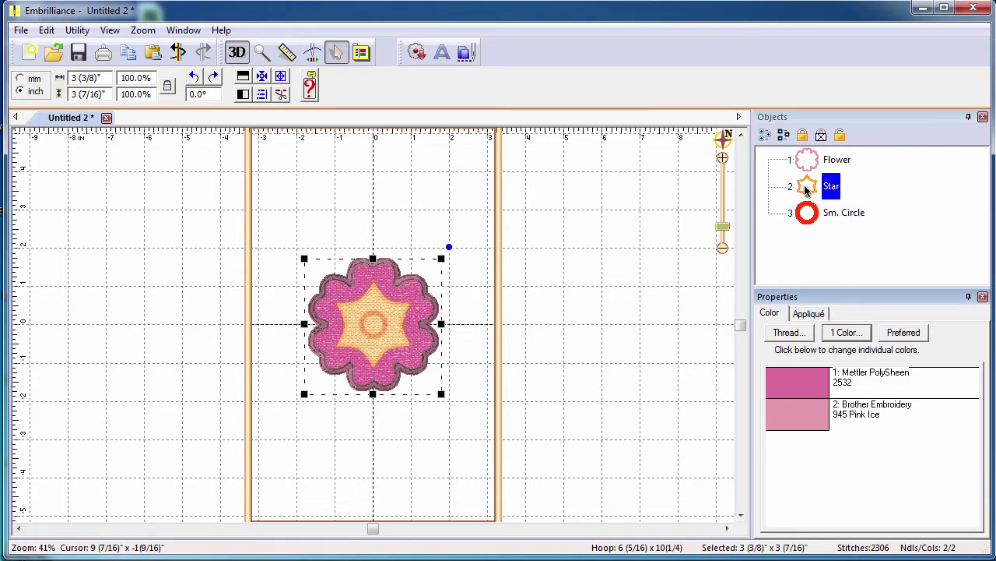
{"action": "left_click", "coordinate": [824, 373]}
{"action": "left_click_drag", "start_coordinate": [616, 301], "coordinate": [616, 309]}
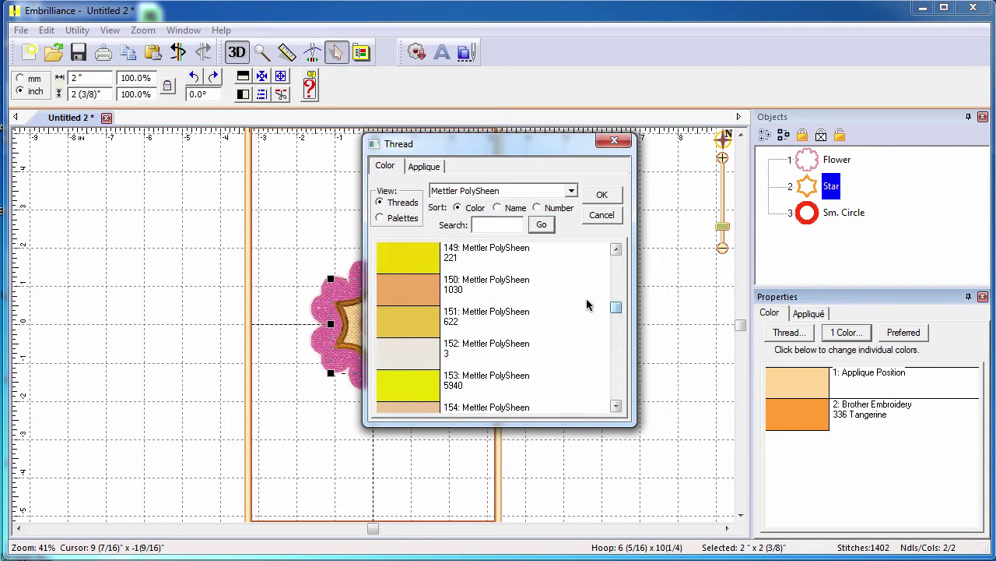
{"action": "left_click", "coordinate": [597, 196]}
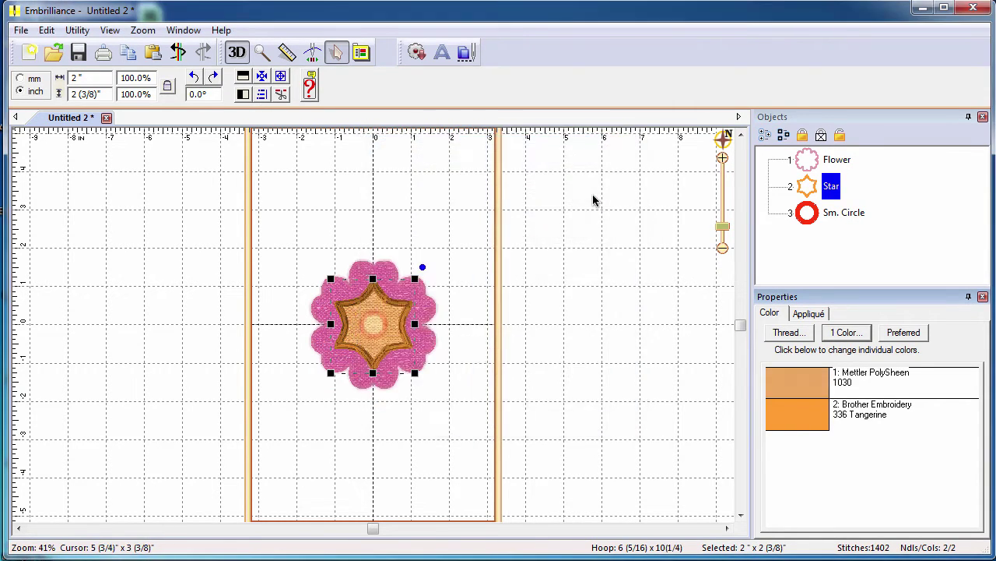
{"action": "left_click", "coordinate": [821, 215]}
{"action": "left_click", "coordinate": [811, 382]}
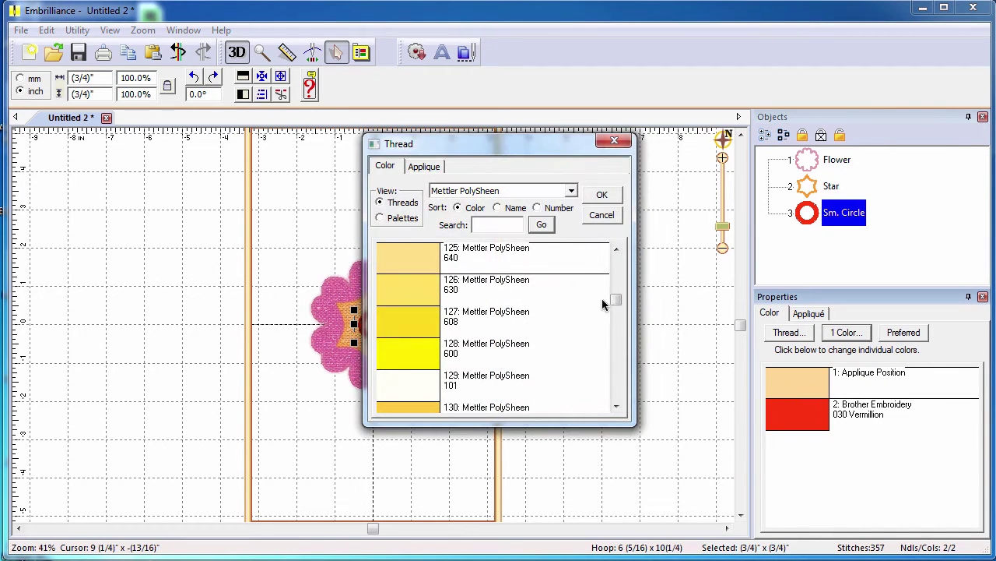
{"action": "scroll", "coordinate": [615, 288], "scroll_direction": "down", "scroll_amount": 1}
{"action": "left_click_drag", "start_coordinate": [615, 292], "coordinate": [616, 267]}
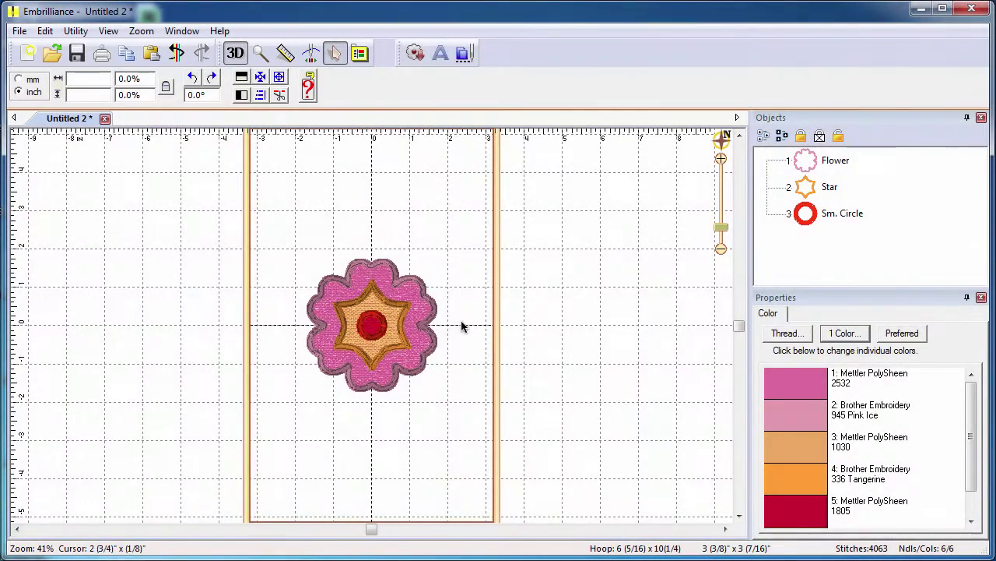
- Rotate the Star -18.5°, scale it to 126.5%, and nudge it into place on the flower
{"action": "left_click", "coordinate": [393, 309]}
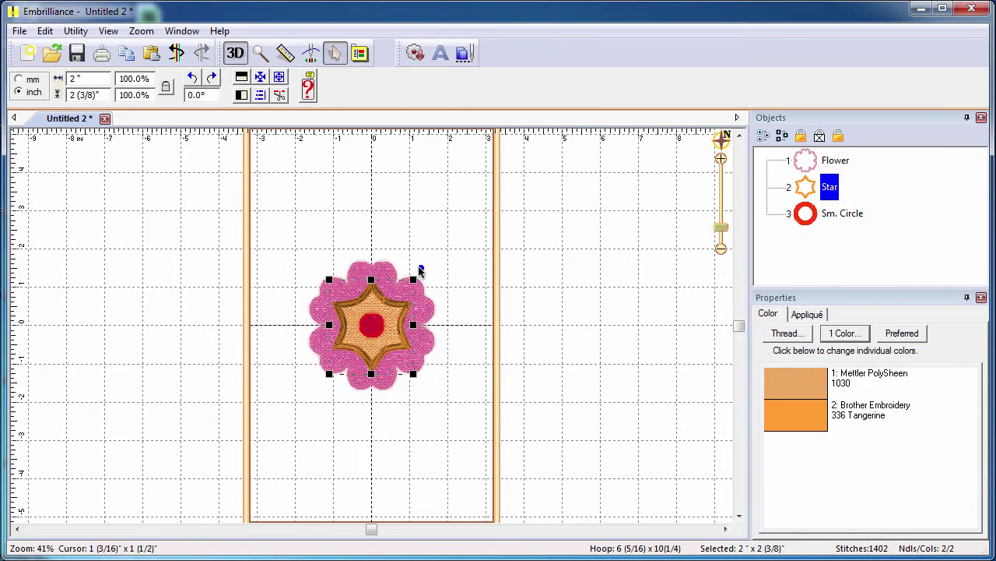
{"action": "left_click_drag", "start_coordinate": [420, 271], "coordinate": [399, 313]}
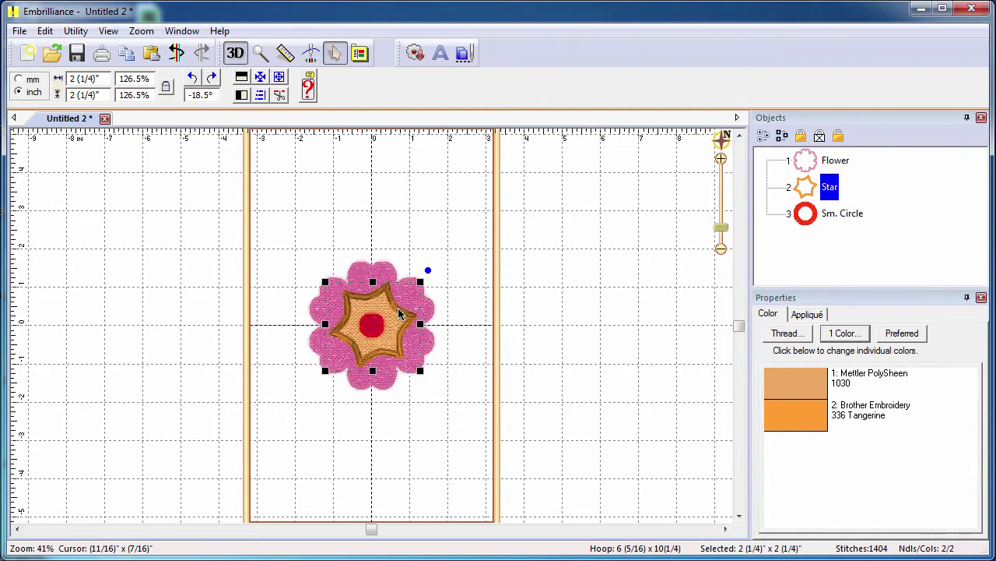
{"action": "left_click", "coordinate": [409, 249]}
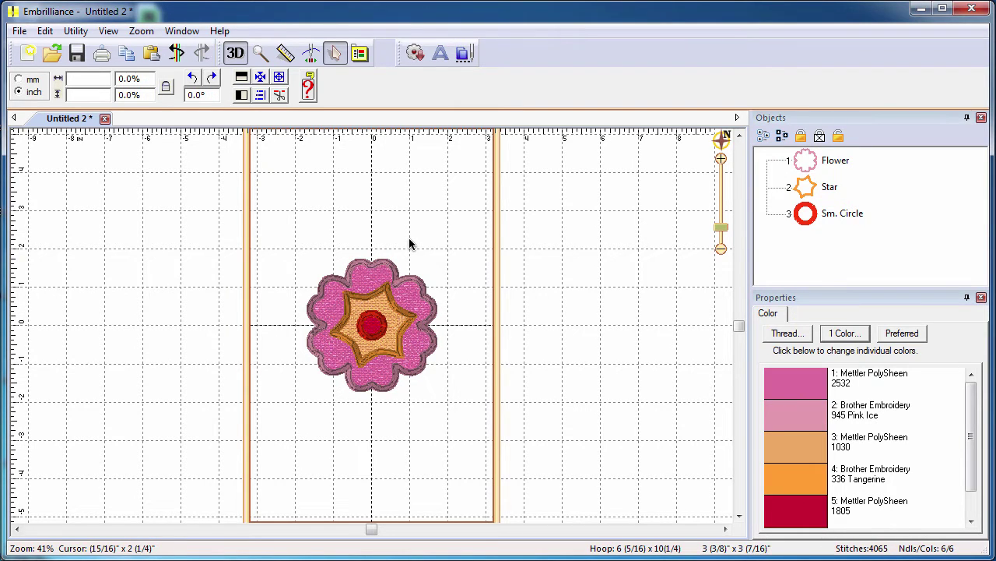
{"action": "left_click", "coordinate": [398, 311]}
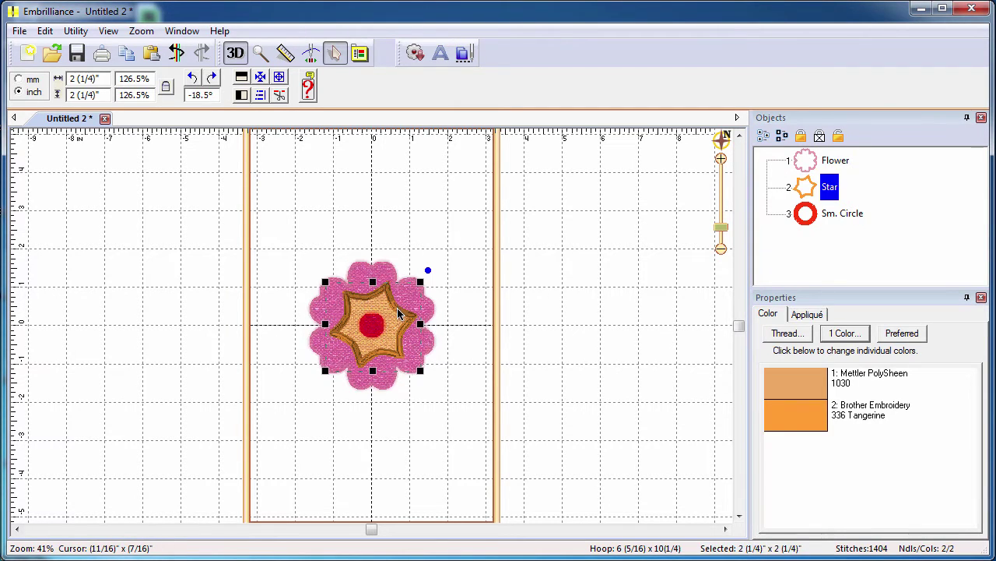
{"action": "left_click_drag", "start_coordinate": [398, 314], "coordinate": [397, 314]}
{"action": "left_click", "coordinate": [416, 266]}
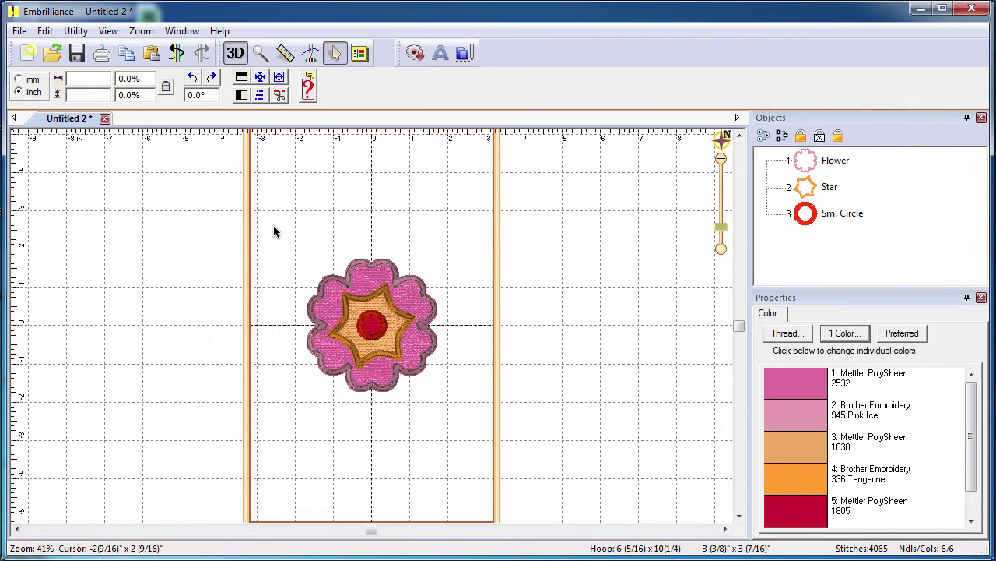
- Group the flower, star and circle, then drag the group to the hoop's top-left
{"action": "left_click_drag", "start_coordinate": [273, 228], "coordinate": [457, 400]}
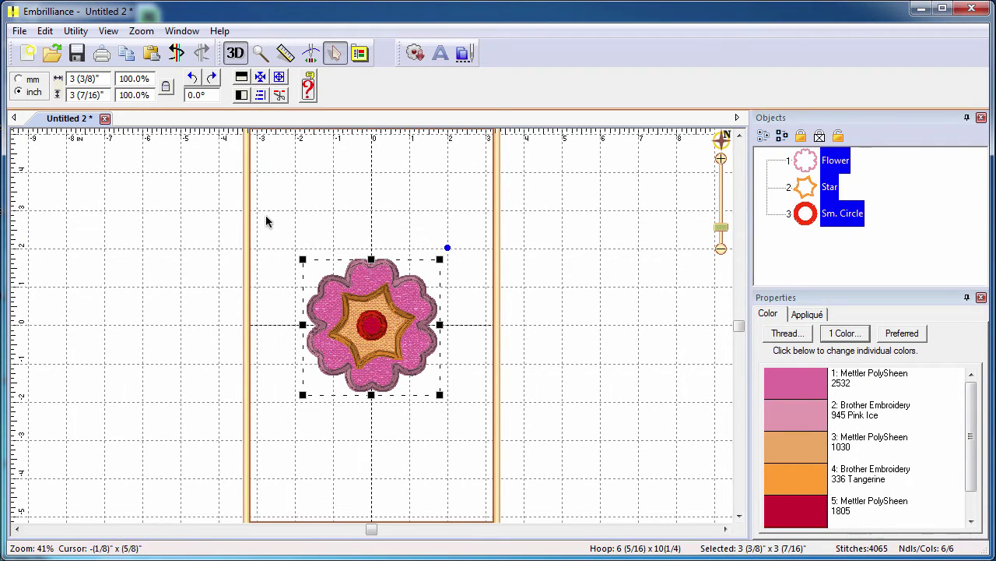
{"action": "left_click", "coordinate": [44, 31]}
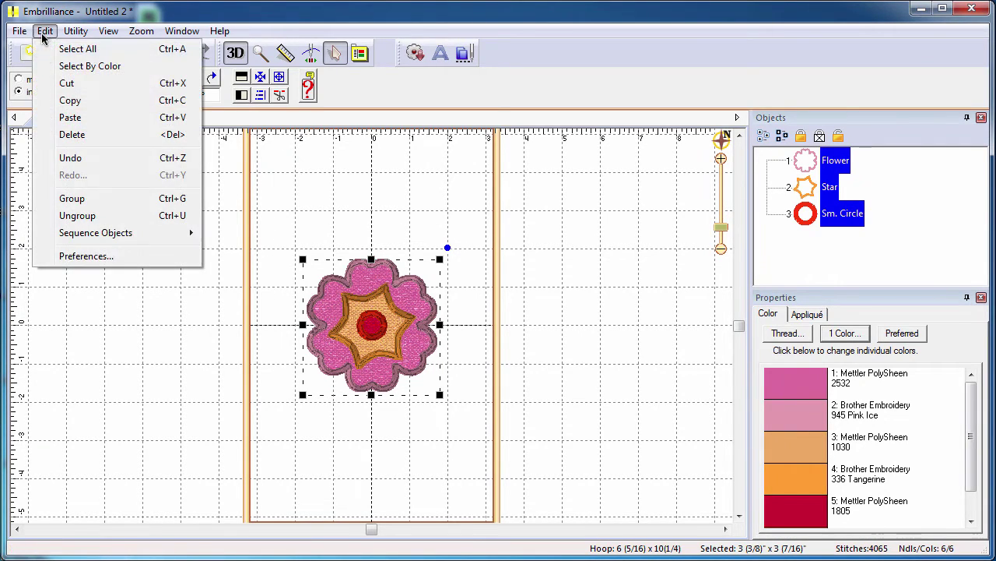
{"action": "left_click", "coordinate": [79, 199]}
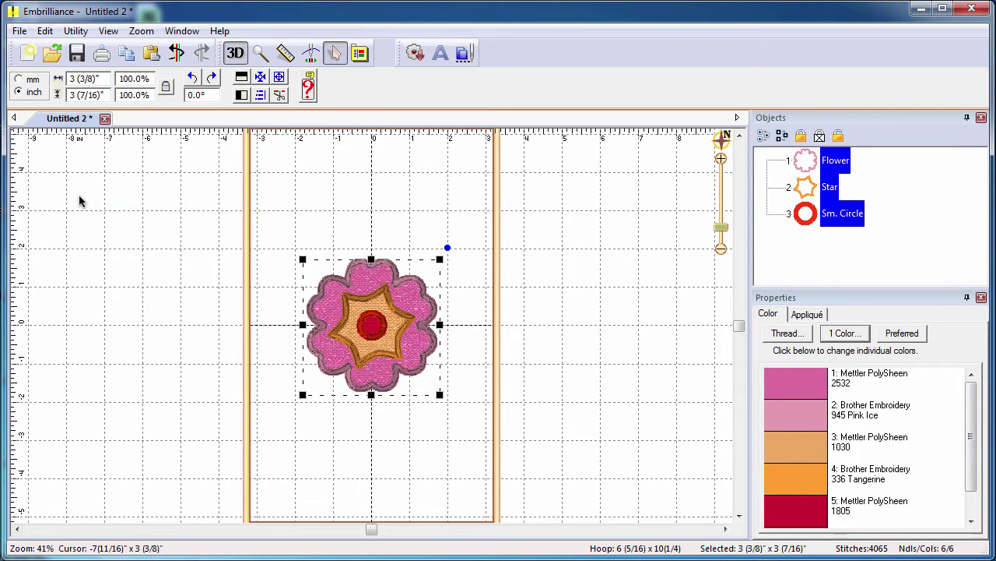
{"action": "left_click", "coordinate": [348, 217]}
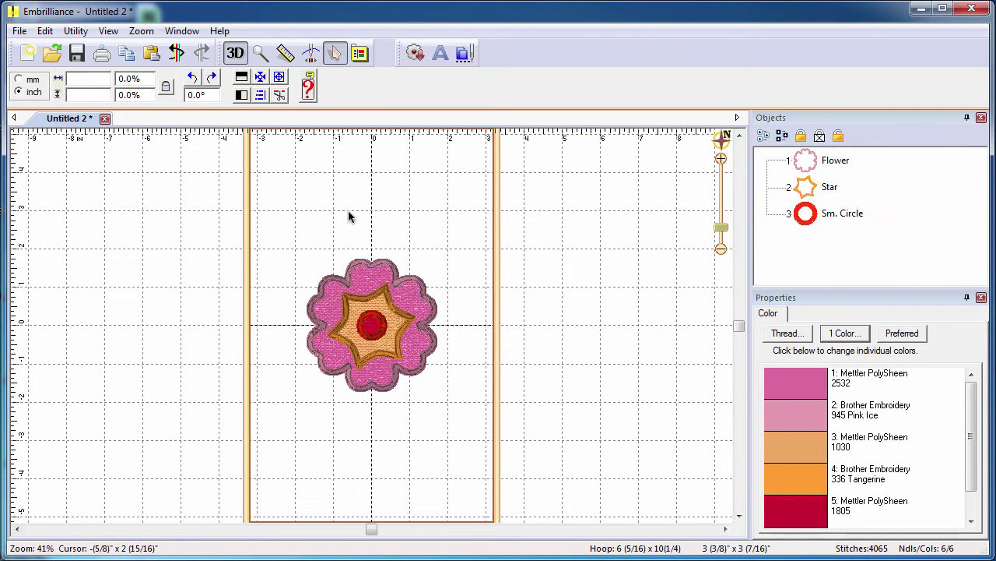
{"action": "left_click", "coordinate": [382, 285]}
{"action": "left_click_drag", "start_coordinate": [393, 305], "coordinate": [349, 193]}
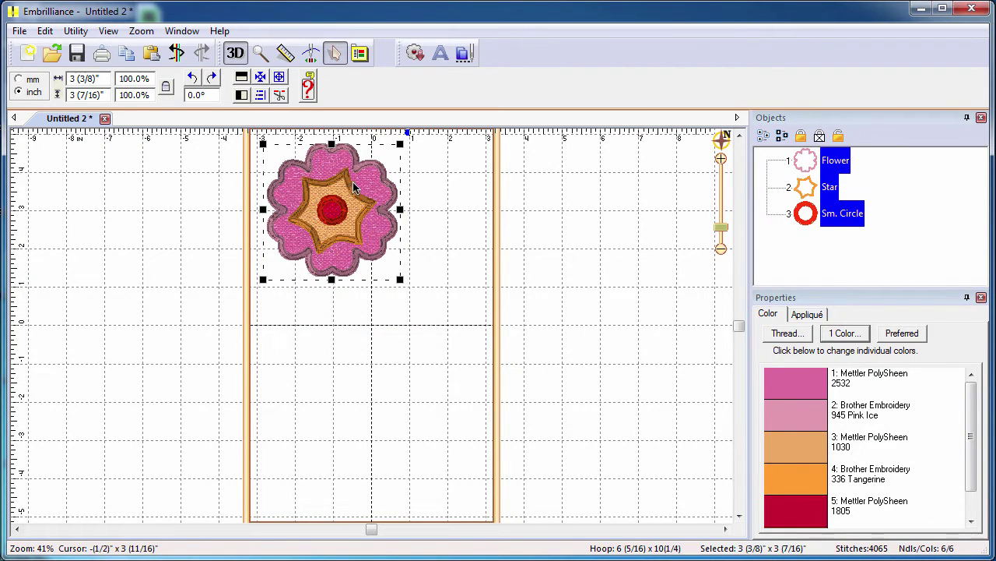
- Copy and paste the flower group, placing the duplicate below-right of the original
{"action": "left_click", "coordinate": [132, 58]}
{"action": "left_click", "coordinate": [151, 53]}
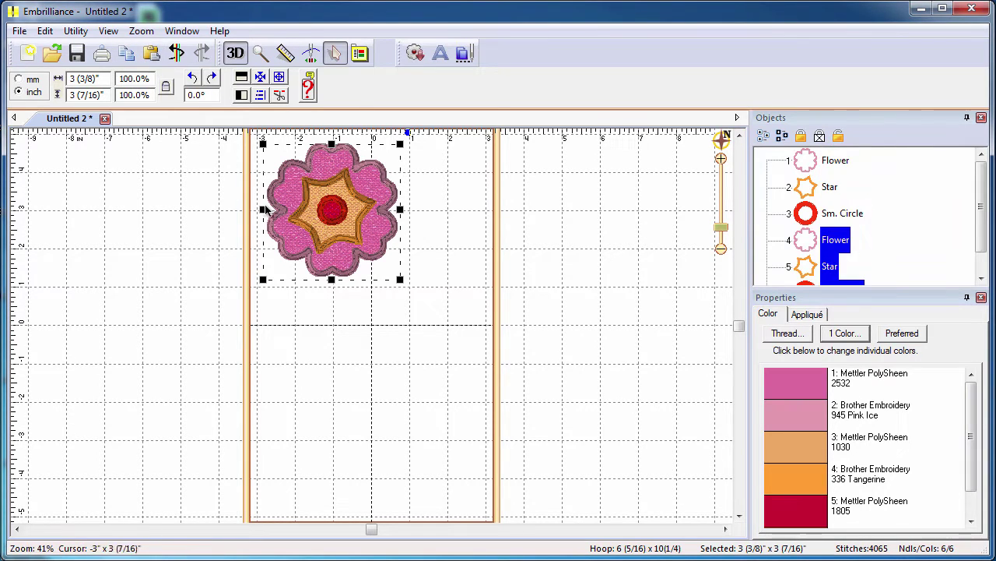
{"action": "left_click_drag", "start_coordinate": [317, 215], "coordinate": [411, 335]}
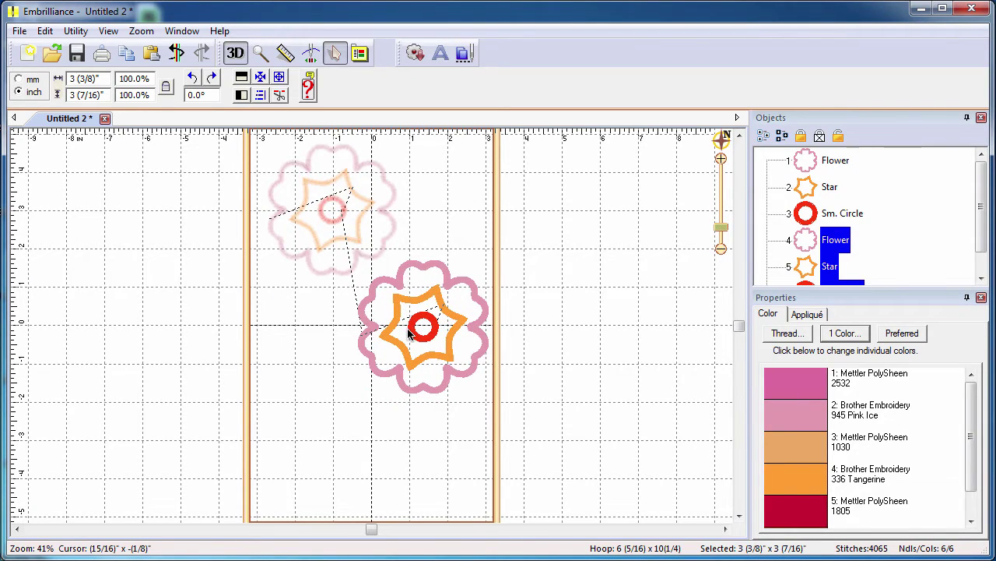
{"action": "left_click", "coordinate": [421, 227]}
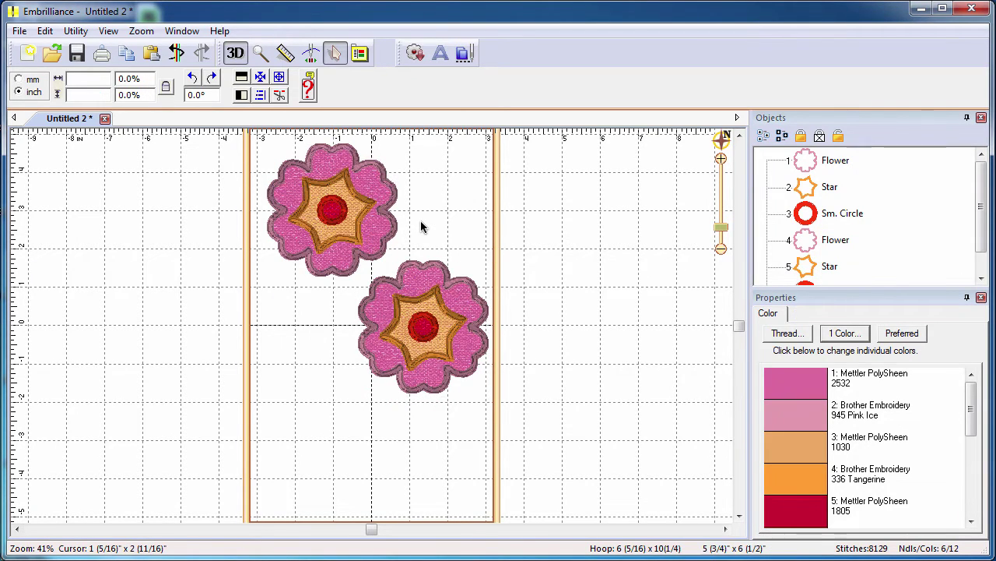
{"action": "left_click", "coordinate": [412, 59]}
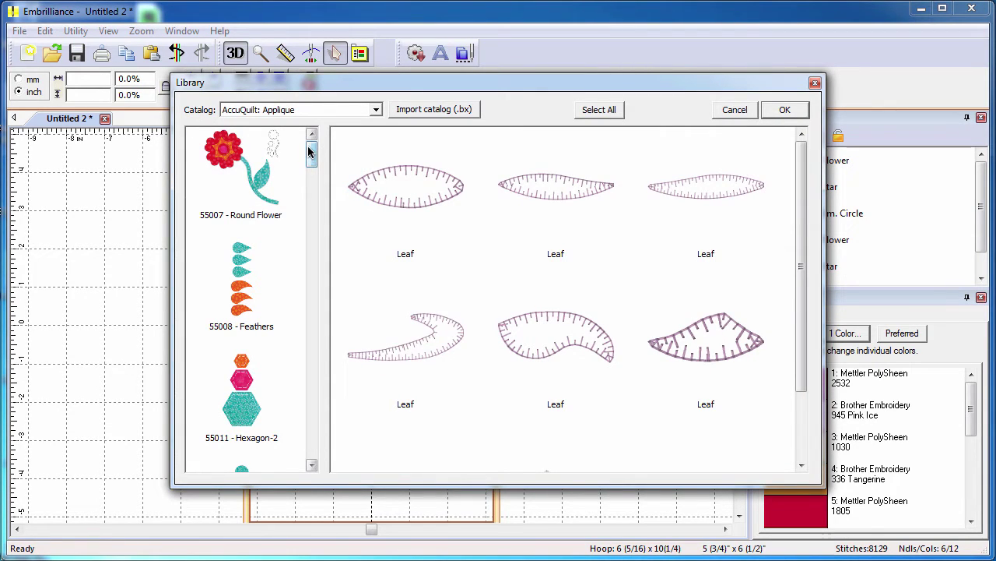
- Merge the third Stem from 55331 - Stems and Leaves into the hoop
{"action": "left_click_drag", "start_coordinate": [310, 152], "coordinate": [309, 345]}
{"action": "left_click", "coordinate": [245, 182]}
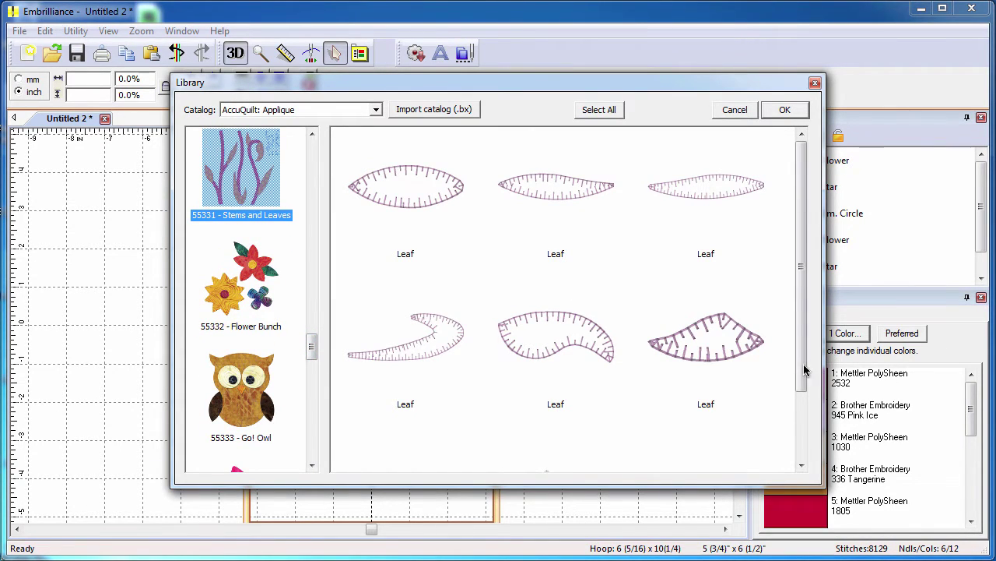
{"action": "left_click_drag", "start_coordinate": [806, 371], "coordinate": [785, 444]}
{"action": "left_click", "coordinate": [724, 398]}
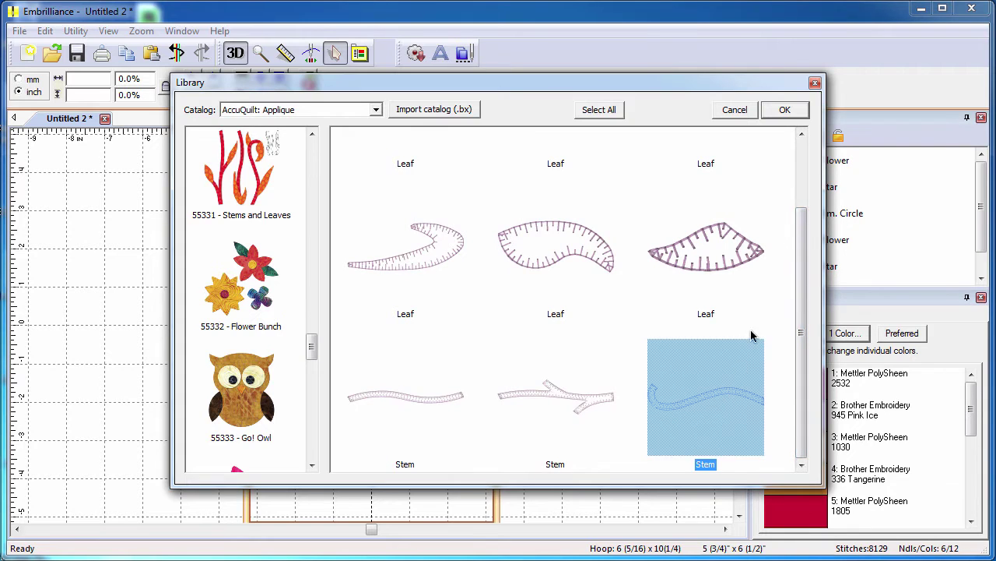
{"action": "left_click", "coordinate": [783, 110]}
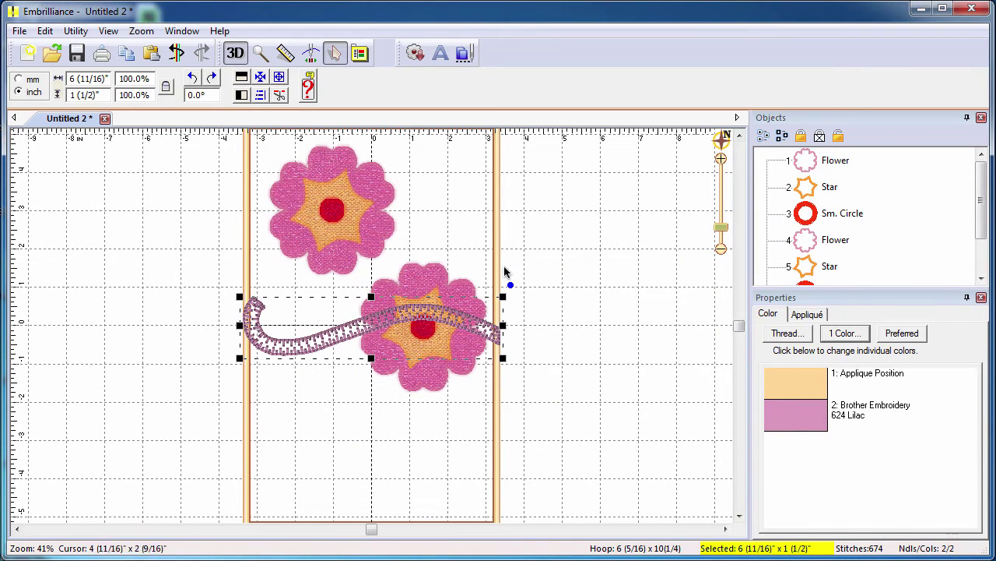
- Move the stem to the hoop's bottom and give it a satin border with fabric preview
{"action": "left_click_drag", "start_coordinate": [349, 341], "coordinate": [346, 449]}
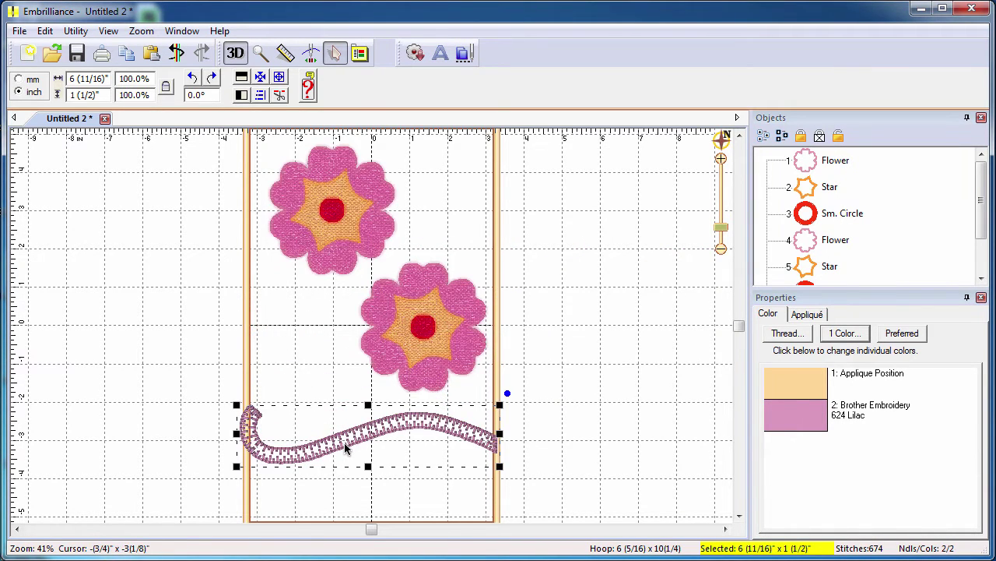
{"action": "left_click", "coordinate": [802, 314]}
{"action": "left_click", "coordinate": [817, 334]}
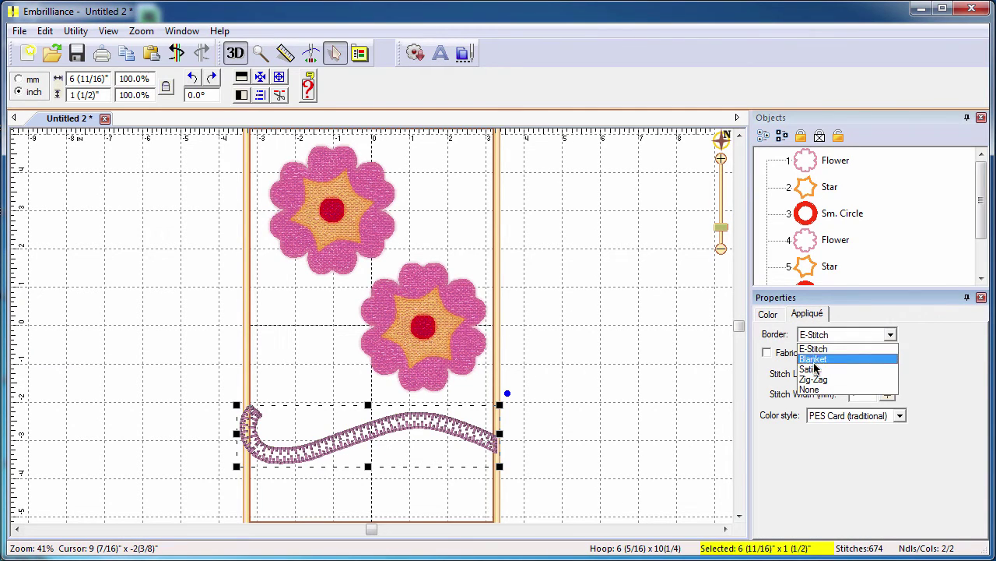
{"action": "left_click", "coordinate": [815, 369]}
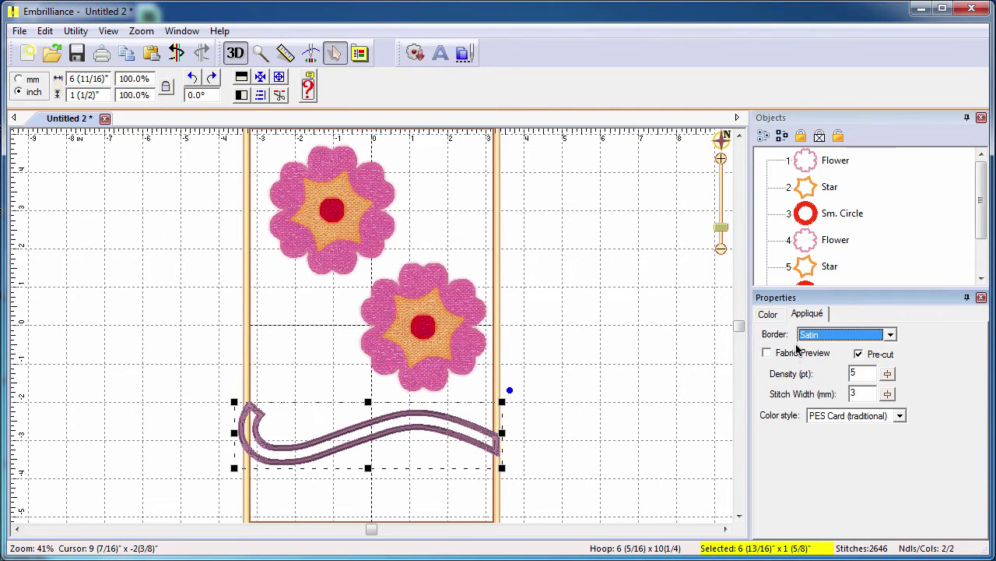
{"action": "left_click", "coordinate": [798, 351]}
{"action": "left_click", "coordinate": [768, 313]}
- Colour the stem with Mettler PolySheen green 5531 for fabric and 5633 for border
{"action": "left_click", "coordinate": [787, 332]}
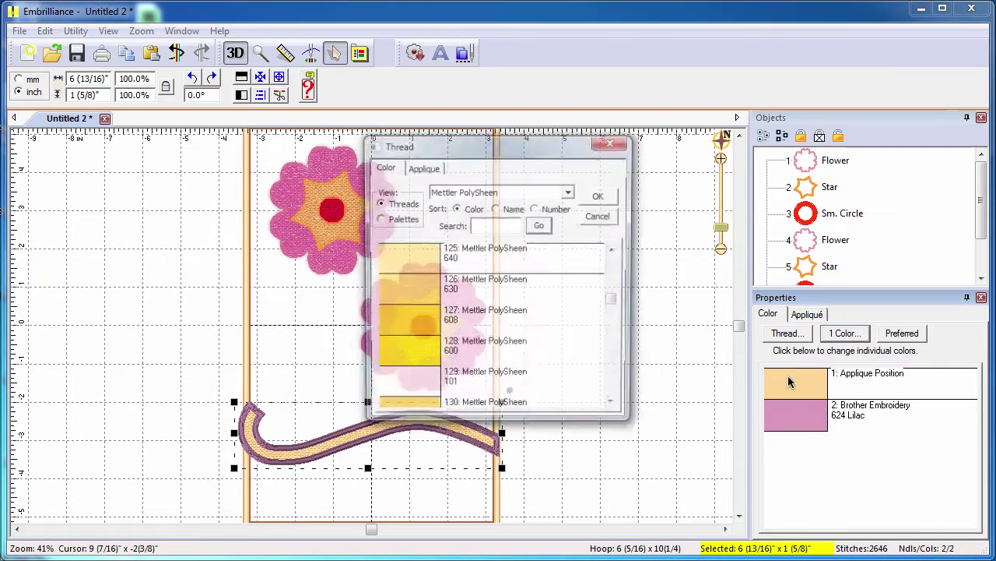
{"action": "left_click_drag", "start_coordinate": [615, 306], "coordinate": [614, 335]}
{"action": "left_click", "coordinate": [407, 261]}
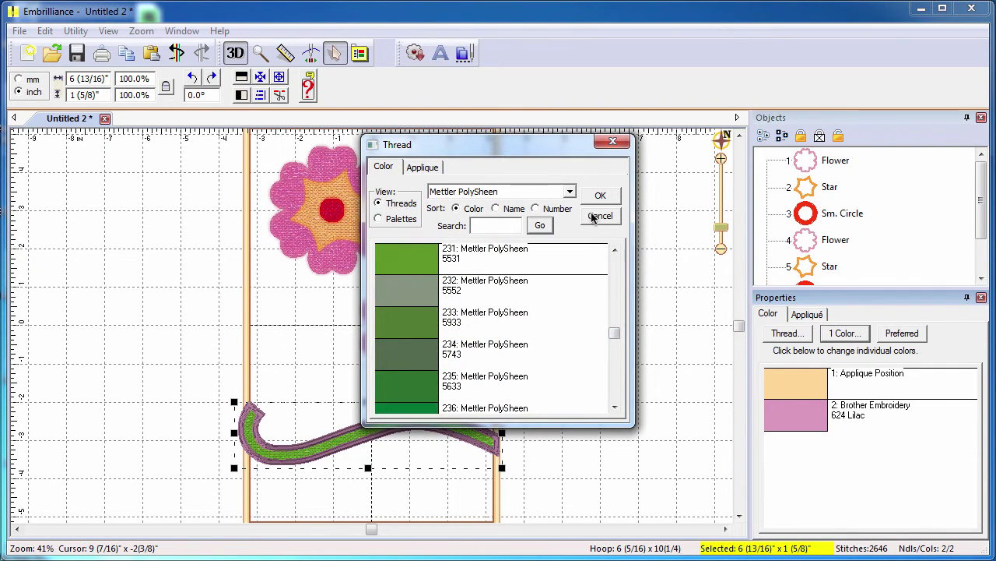
{"action": "left_click", "coordinate": [600, 194]}
{"action": "left_click", "coordinate": [796, 414]}
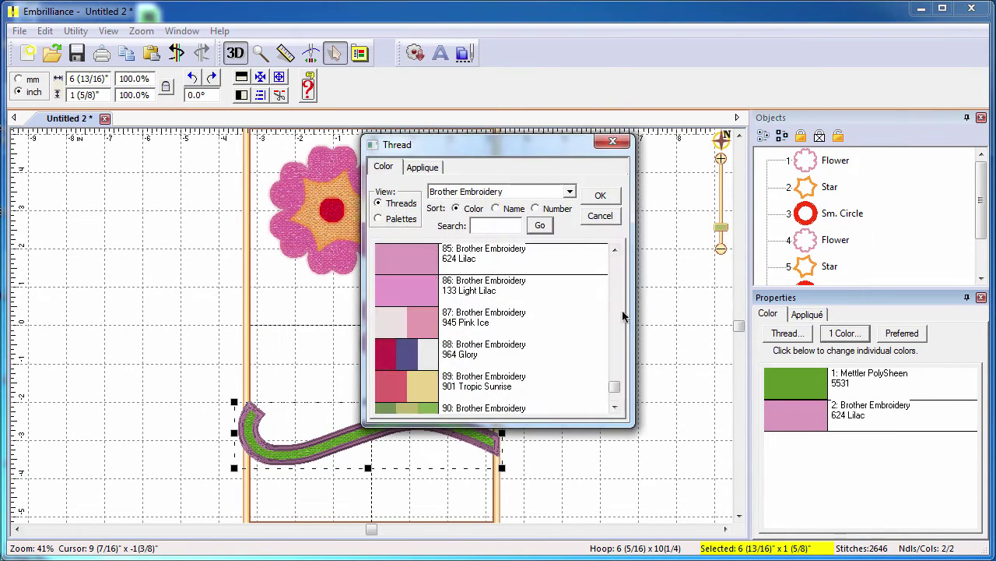
{"action": "left_click", "coordinate": [536, 193]}
{"action": "scroll", "coordinate": [558, 344], "scroll_direction": "down", "scroll_amount": 4}
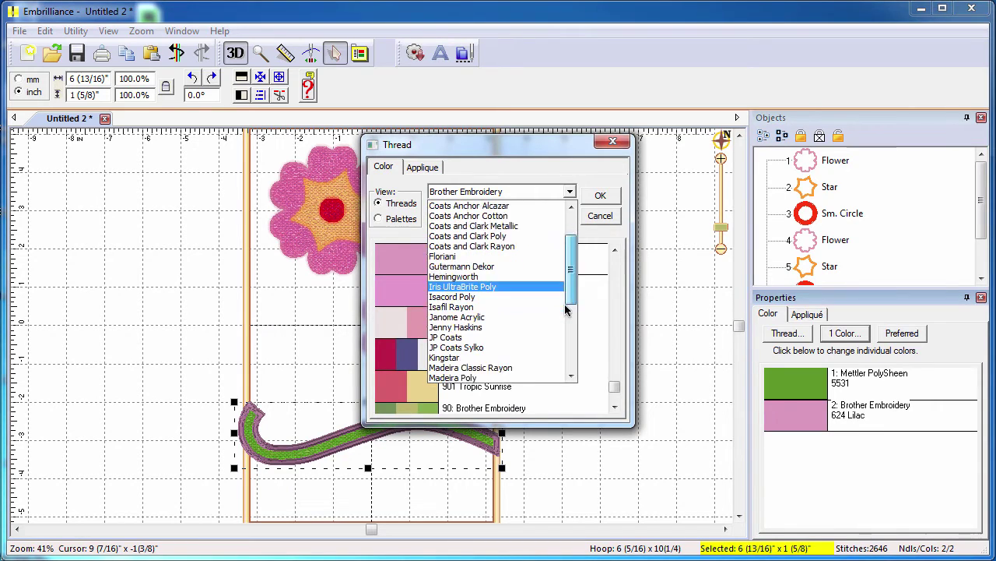
{"action": "left_click", "coordinate": [556, 278]}
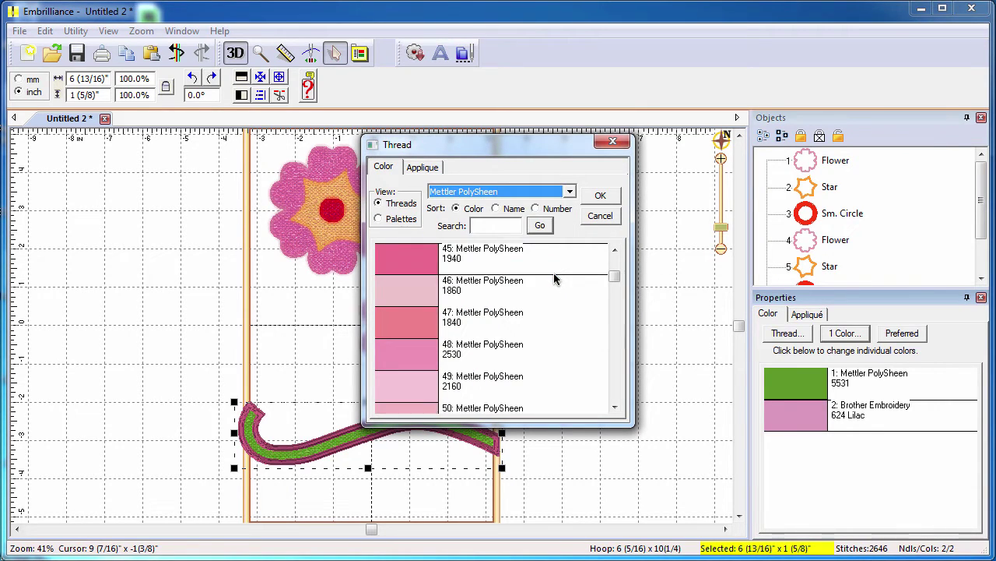
{"action": "left_click_drag", "start_coordinate": [617, 278], "coordinate": [614, 333]}
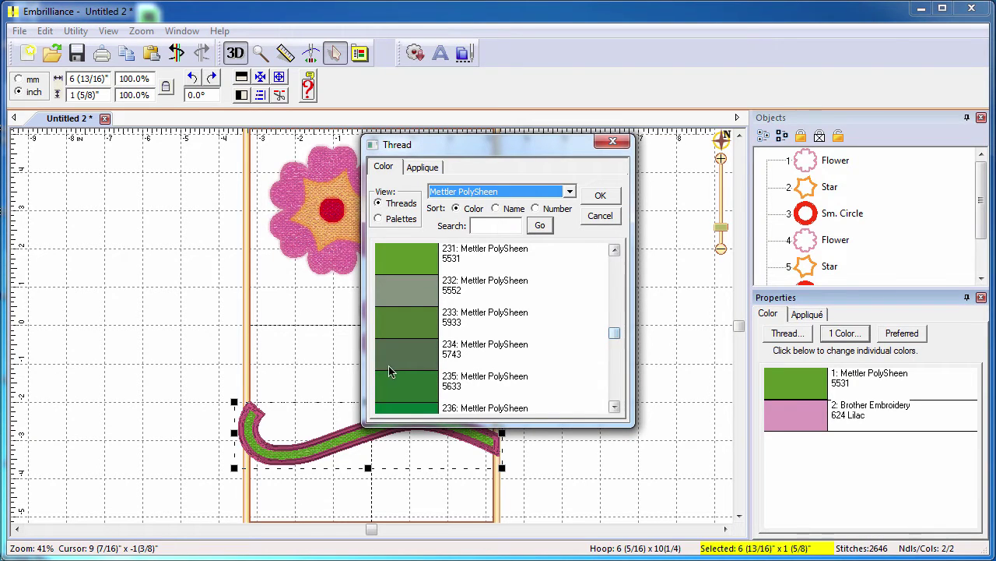
{"action": "left_click", "coordinate": [400, 379]}
- Apply the dark green border colour, then set the Stem to stitch first, behind both flowers
{"action": "left_click", "coordinate": [596, 196]}
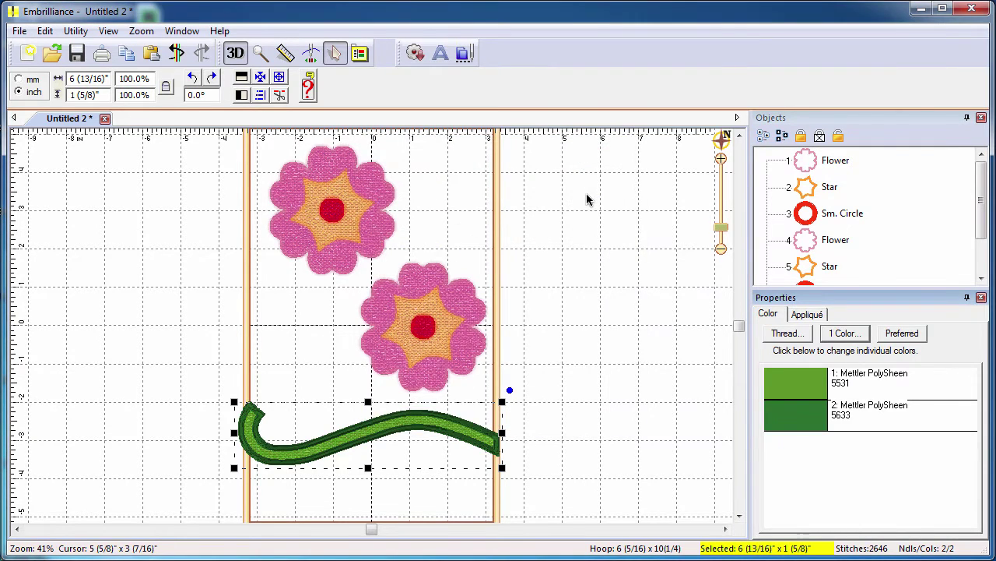
{"action": "left_click_drag", "start_coordinate": [502, 432], "coordinate": [393, 408]}
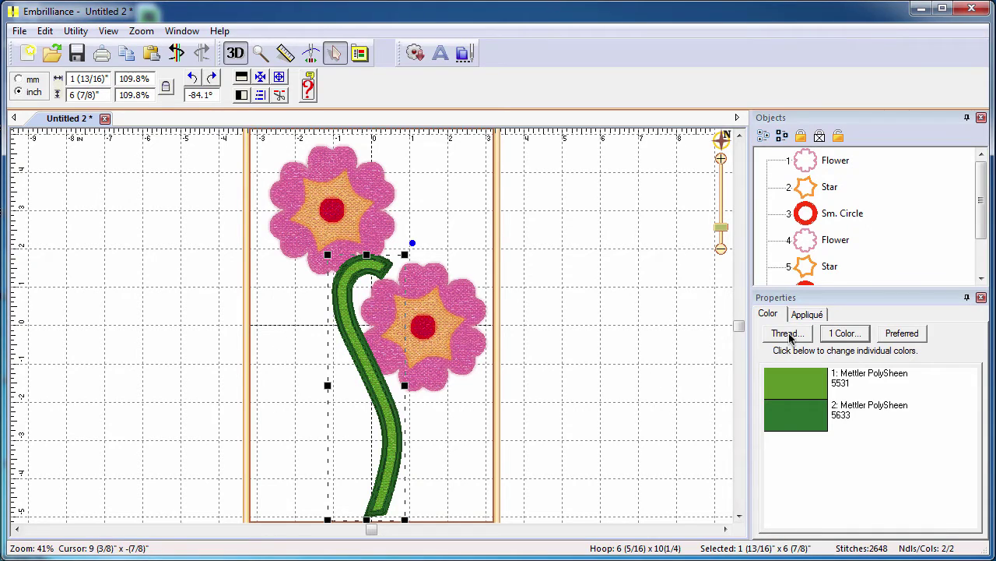
{"action": "left_click_drag", "start_coordinate": [981, 225], "coordinate": [982, 269]}
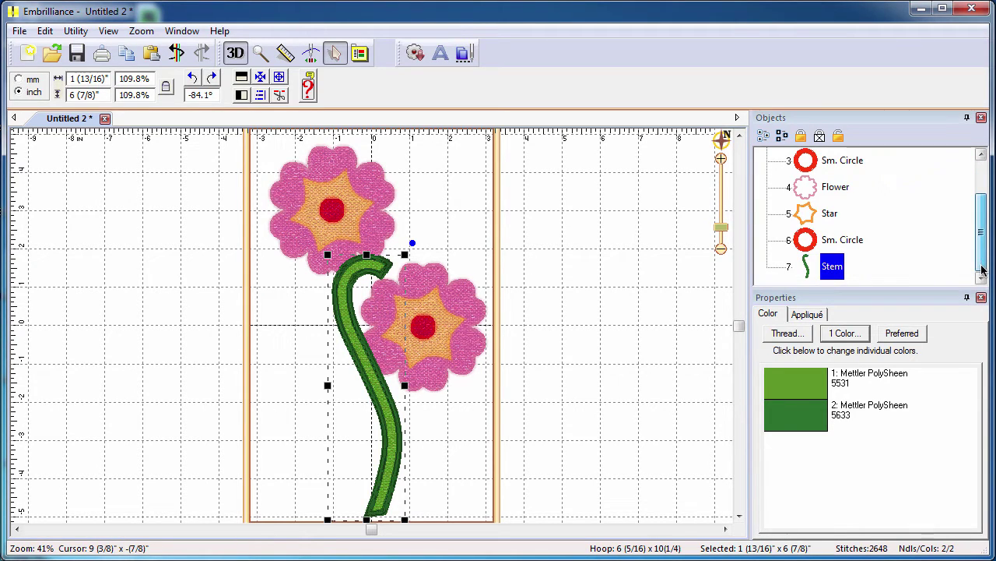
{"action": "left_click", "coordinate": [645, 286]}
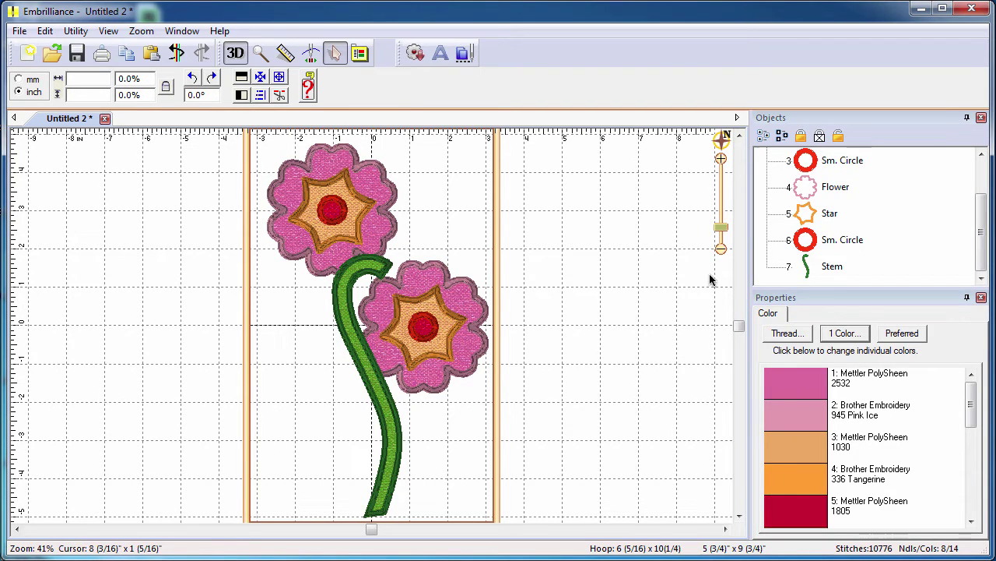
{"action": "left_click", "coordinate": [805, 266]}
{"action": "right_click", "coordinate": [805, 266]}
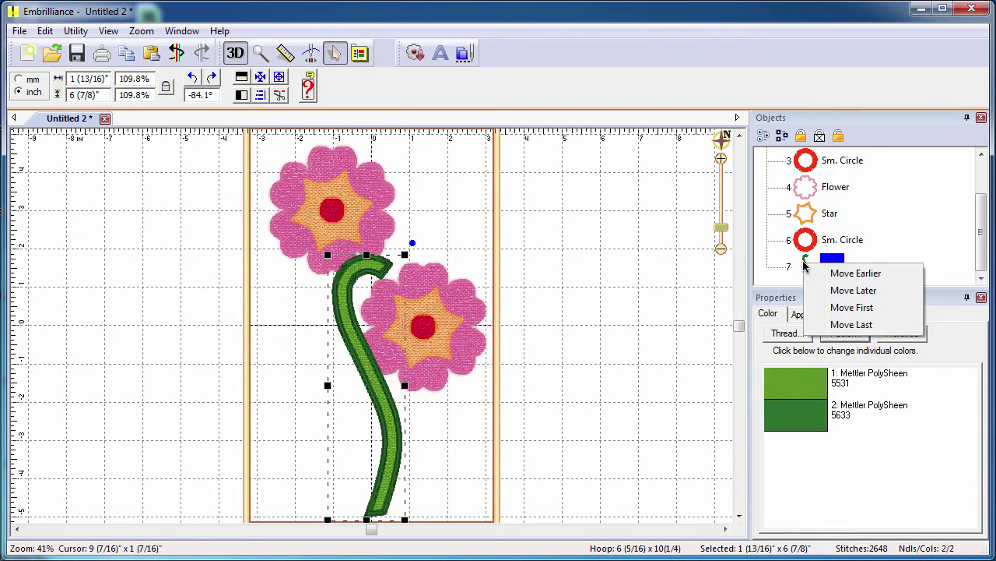
{"action": "left_click", "coordinate": [838, 307]}
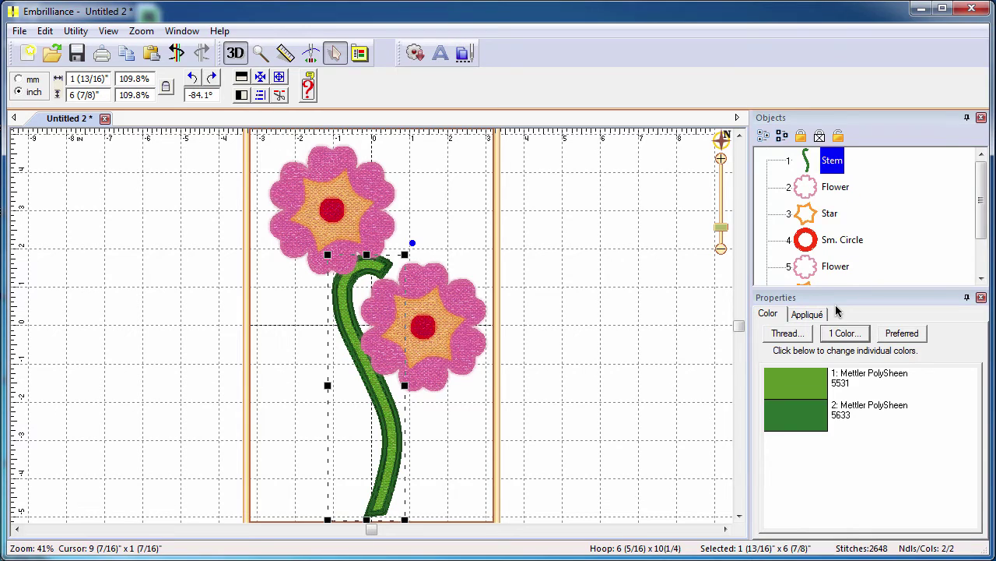
{"action": "left_click", "coordinate": [634, 285]}
- Nudge the upper-left flower slightly up and to the left
{"action": "left_click", "coordinate": [458, 325]}
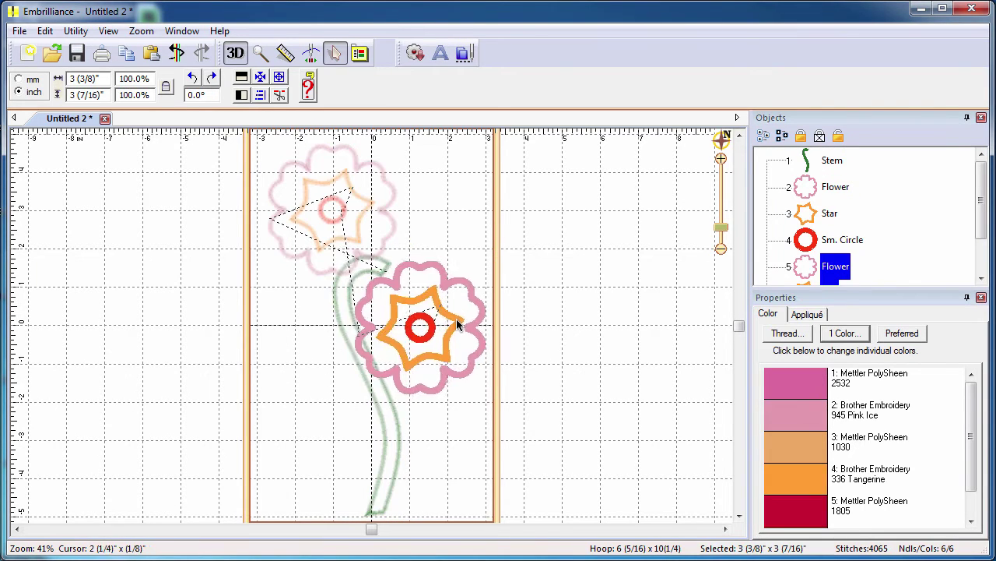
{"action": "left_click", "coordinate": [358, 218]}
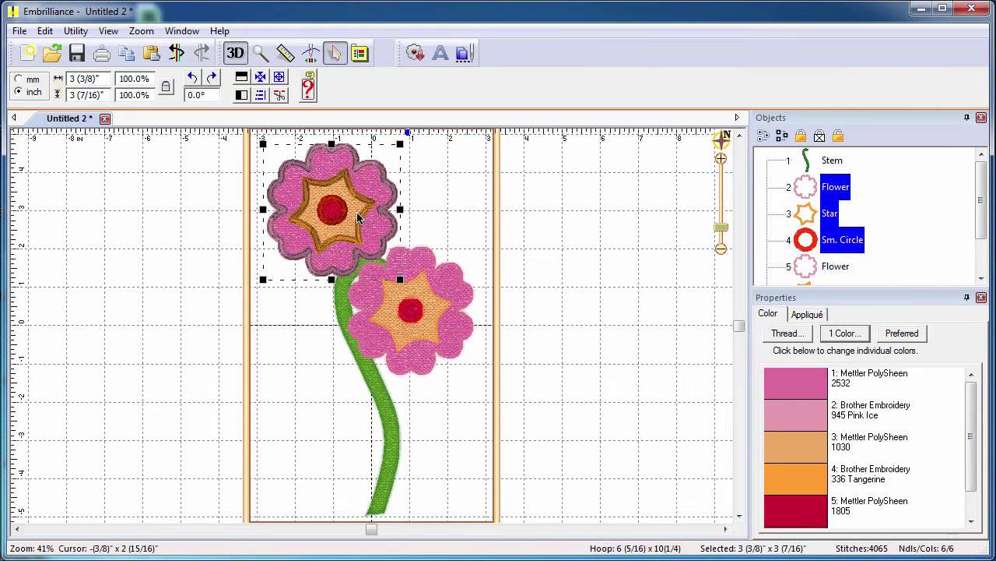
{"action": "left_click_drag", "start_coordinate": [358, 218], "coordinate": [346, 210]}
{"action": "left_click", "coordinate": [422, 215]}
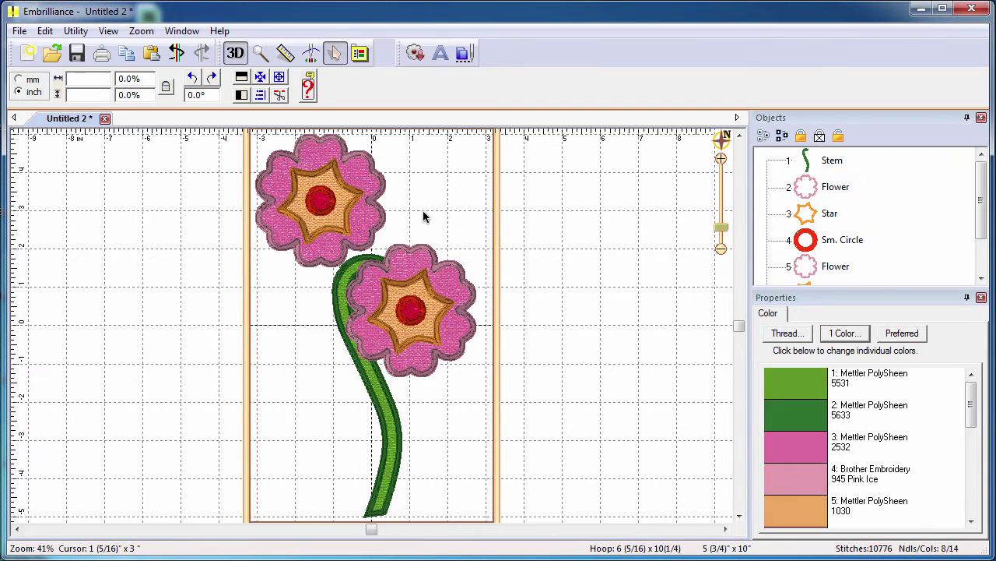
{"action": "left_click", "coordinate": [414, 53]}
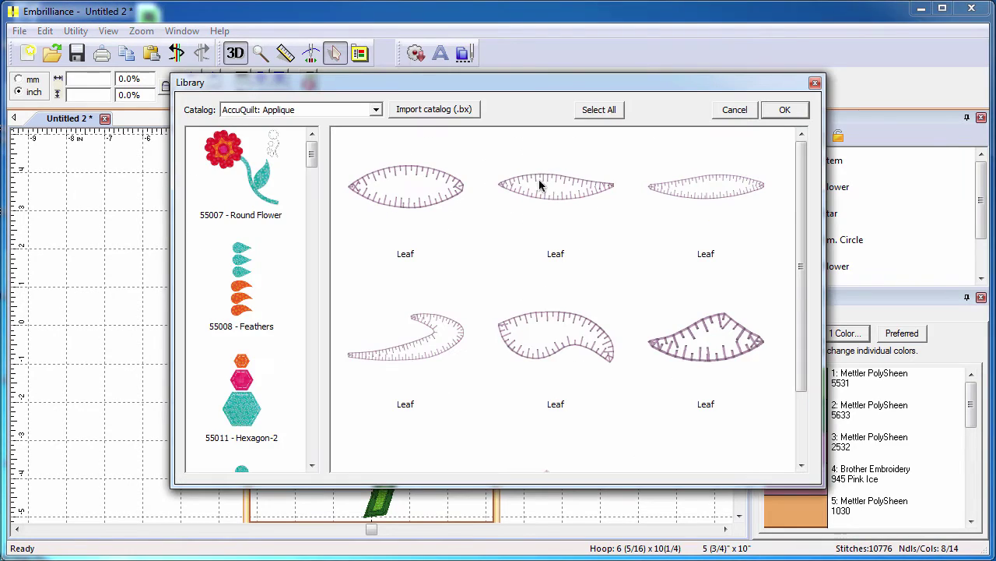
- Merge a leaf appliqué from the library and place it right of the hoop
{"action": "left_click", "coordinate": [576, 343]}
{"action": "left_click", "coordinate": [778, 111]}
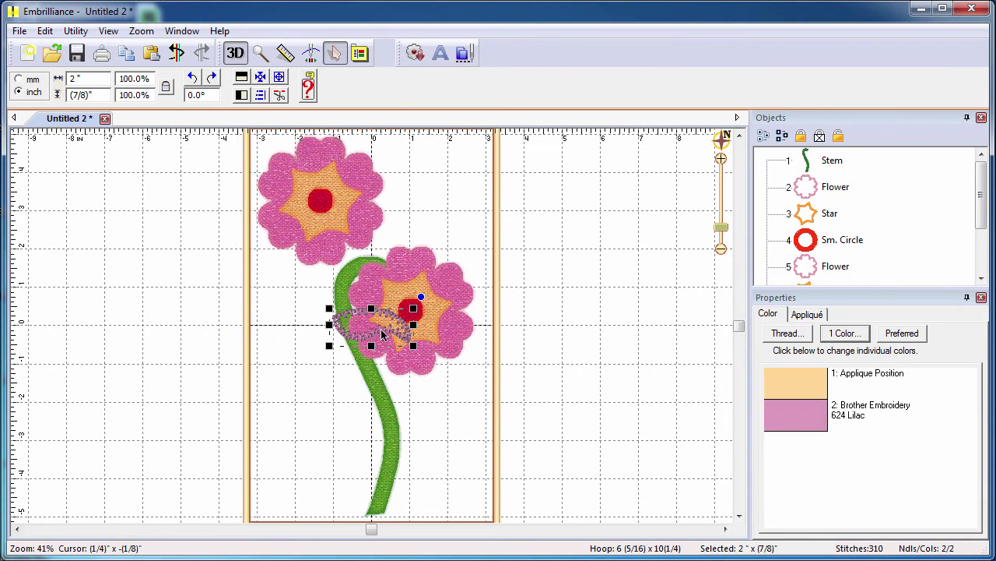
{"action": "left_click_drag", "start_coordinate": [382, 333], "coordinate": [568, 322]}
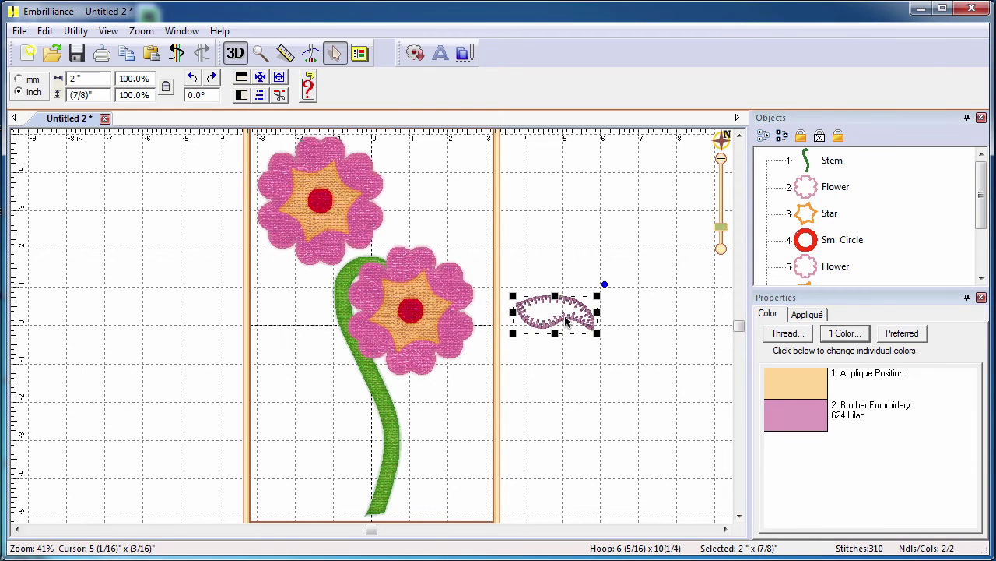
- Recolour the leaf's two threads to Mettler PolySheen greens 5531 and 5633
{"action": "left_click", "coordinate": [780, 379]}
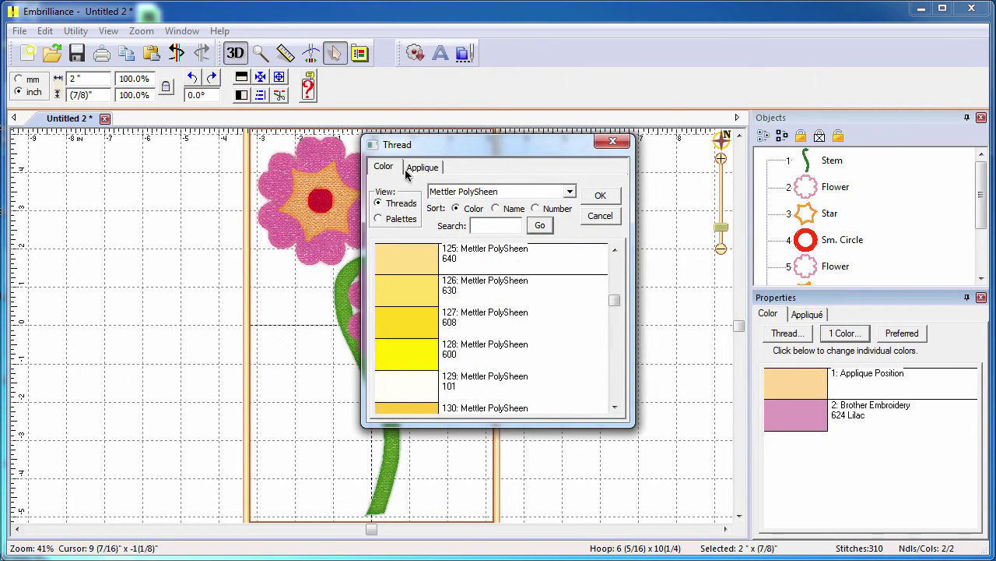
{"action": "left_click", "coordinate": [379, 219]}
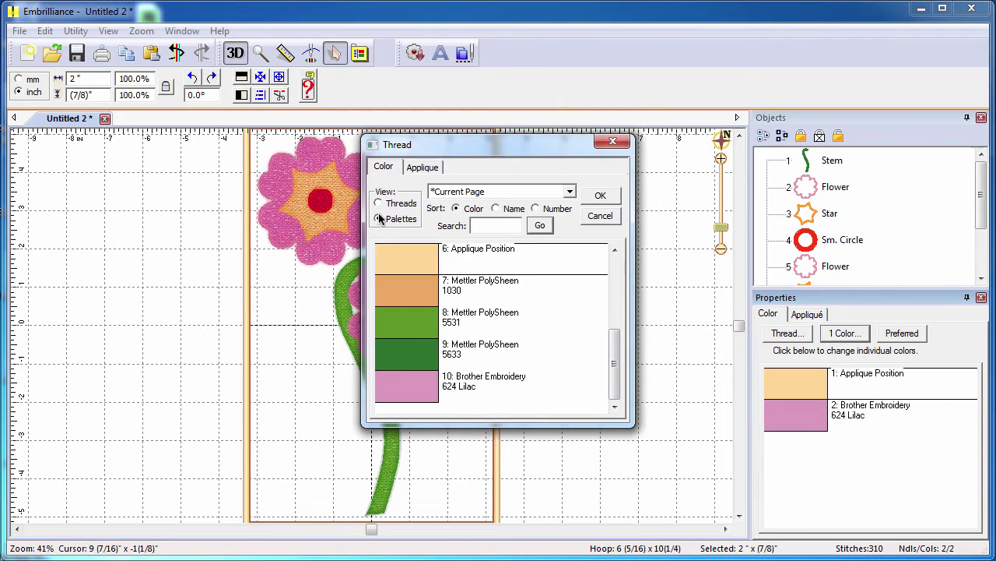
{"action": "left_click", "coordinate": [401, 322]}
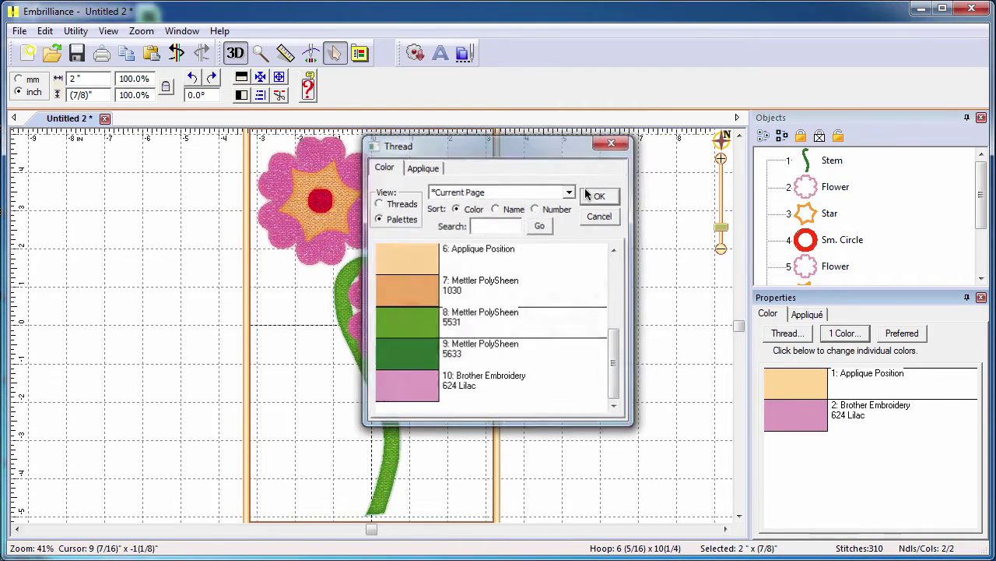
{"action": "left_click", "coordinate": [590, 195]}
{"action": "left_click", "coordinate": [788, 414]}
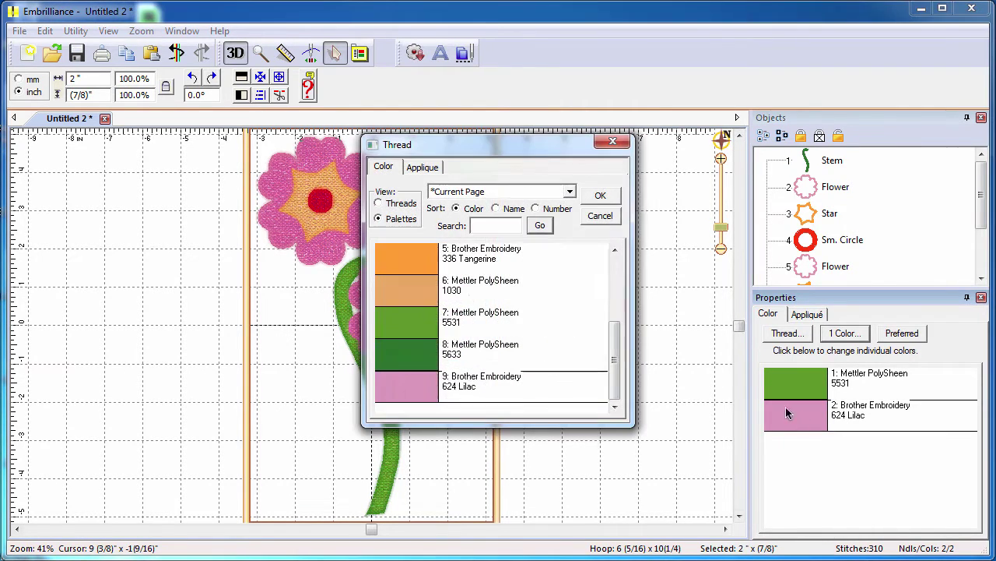
{"action": "left_click", "coordinate": [426, 352]}
{"action": "left_click", "coordinate": [597, 196]}
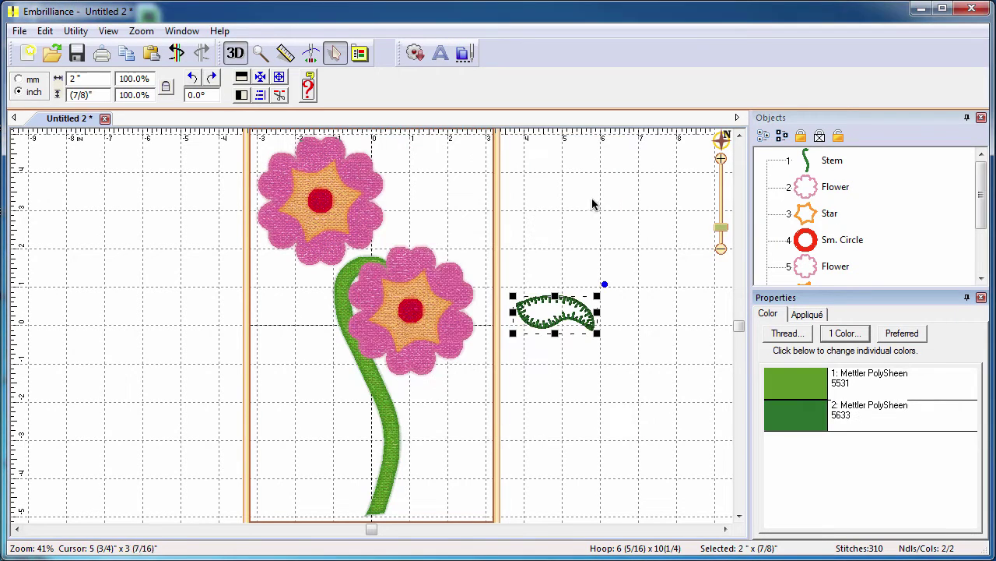
- Turn on Fabric Preview and set the leaf's appliqué border to Satin
{"action": "left_click", "coordinate": [807, 313]}
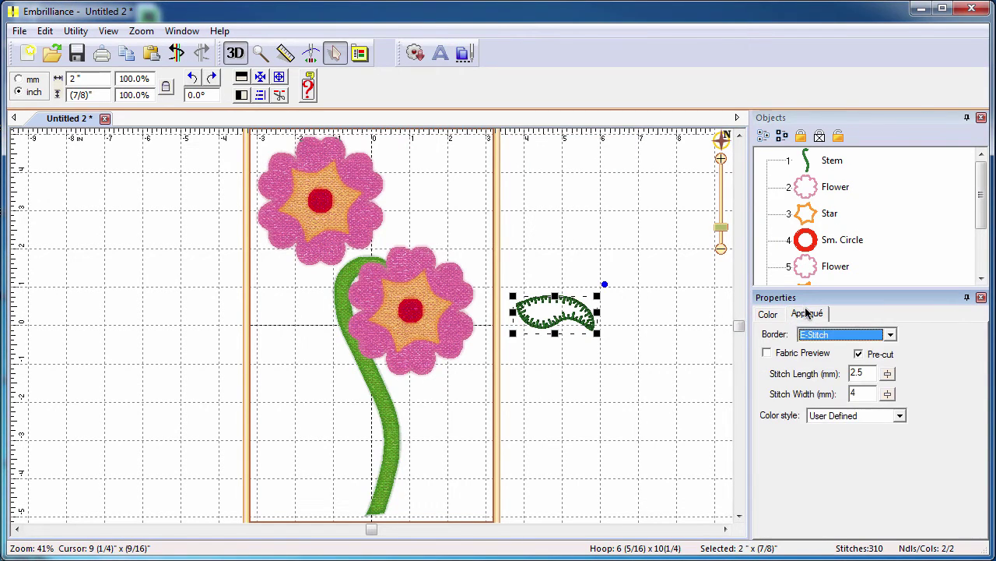
{"action": "left_click", "coordinate": [775, 352]}
{"action": "left_click", "coordinate": [890, 334]}
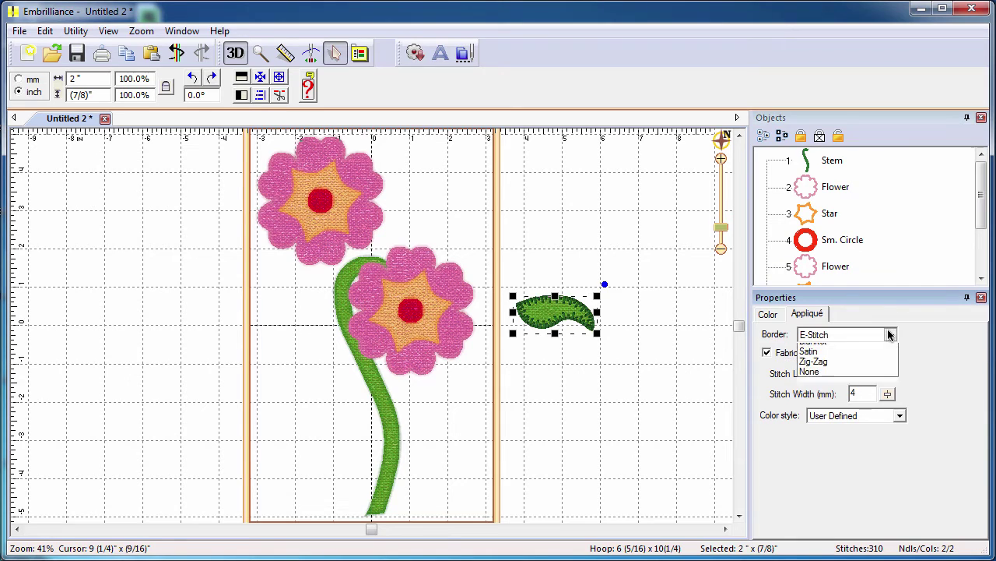
{"action": "left_click", "coordinate": [809, 369]}
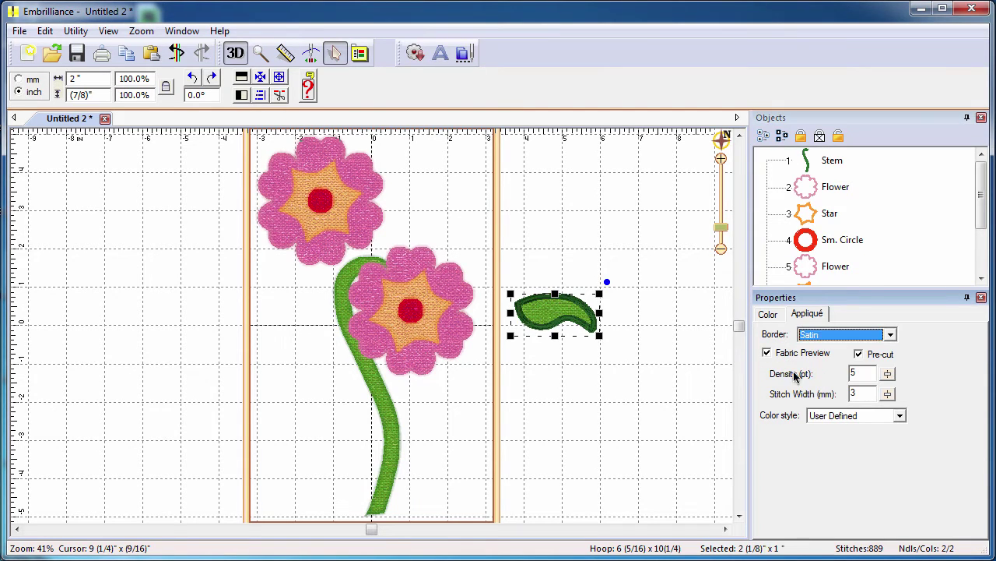
- Rotate the leaf about 34 degrees, duplicate it, and position both mirrored leaves on the stem
{"action": "left_click_drag", "start_coordinate": [605, 284], "coordinate": [599, 271]}
{"action": "left_click_drag", "start_coordinate": [525, 311], "coordinate": [328, 287]}
{"action": "left_click", "coordinate": [127, 52]}
{"action": "left_click", "coordinate": [151, 52]}
{"action": "left_click_drag", "start_coordinate": [377, 239], "coordinate": [234, 343]}
{"action": "mouse_move", "coordinate": [322, 310]}
{"action": "left_mouse_down"}
{"action": "mouse_move", "coordinate": [292, 311]}
{"action": "mouse_move", "coordinate": [305, 301]}
{"action": "left_mouse_up"}
- Move both Leaf objects up in the Objects list to just below Stem
{"action": "left_click", "coordinate": [527, 216]}
{"action": "scroll", "coordinate": [865, 218], "scroll_direction": "down", "scroll_amount": 2}
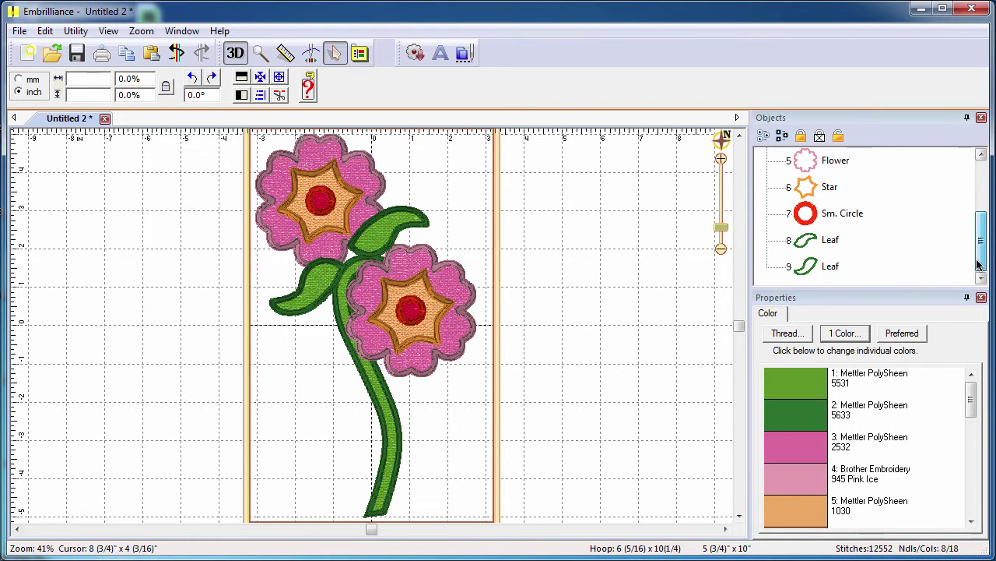
{"action": "left_click", "coordinate": [830, 239]}
{"action": "left_click", "coordinate": [818, 266], "text": "ctrl"}
{"action": "left_click_drag", "start_coordinate": [817, 266], "coordinate": [816, 167]}
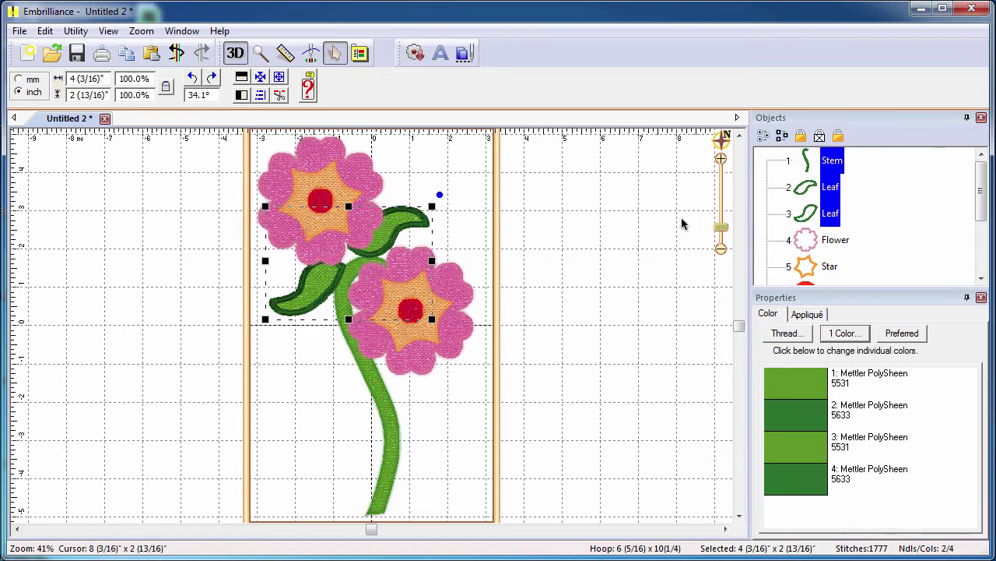
{"action": "left_click", "coordinate": [675, 228]}
- Select the upper flower and each leaf to check the new layering
{"action": "left_click", "coordinate": [340, 220]}
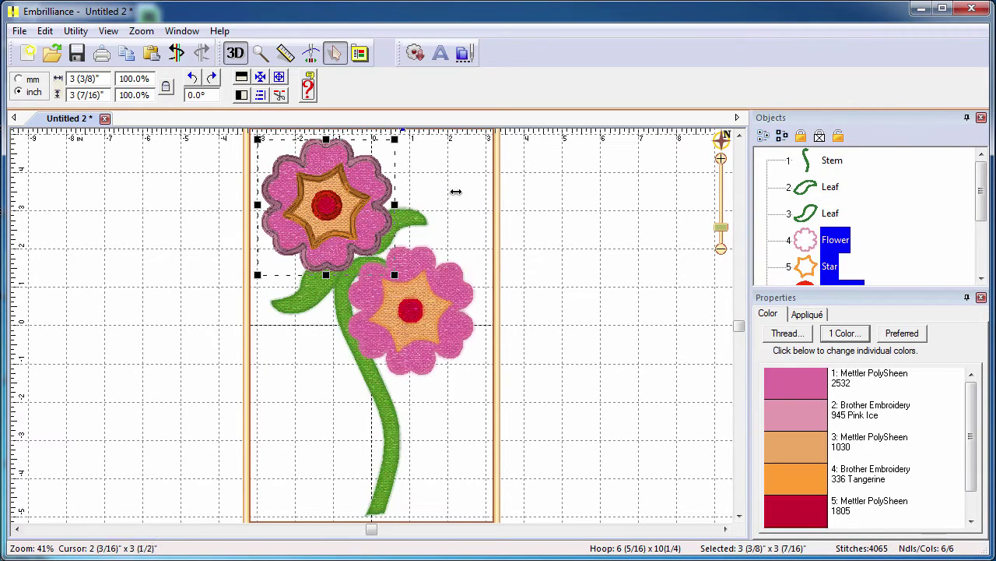
{"action": "left_click", "coordinate": [428, 213]}
{"action": "left_click", "coordinate": [467, 197]}
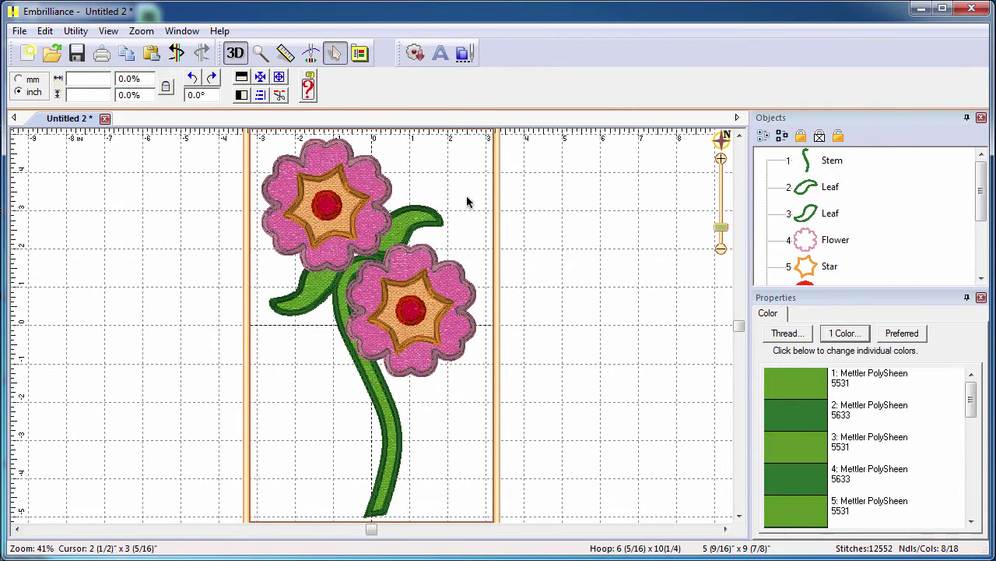
{"action": "left_click", "coordinate": [316, 309]}
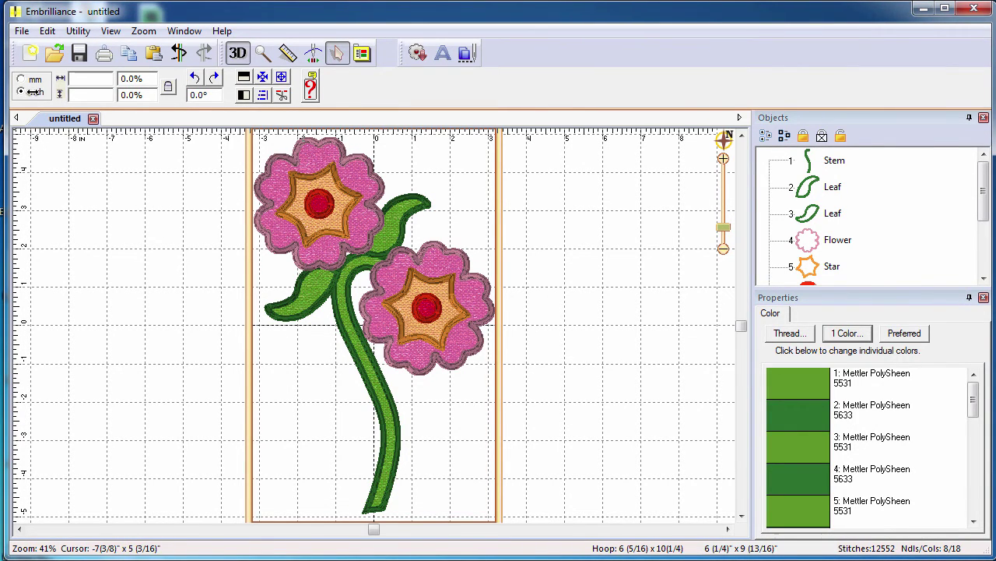
- Start Save As with file name Flowers1, keeping the PES files (*.pes) type
{"action": "left_click", "coordinate": [21, 30]}
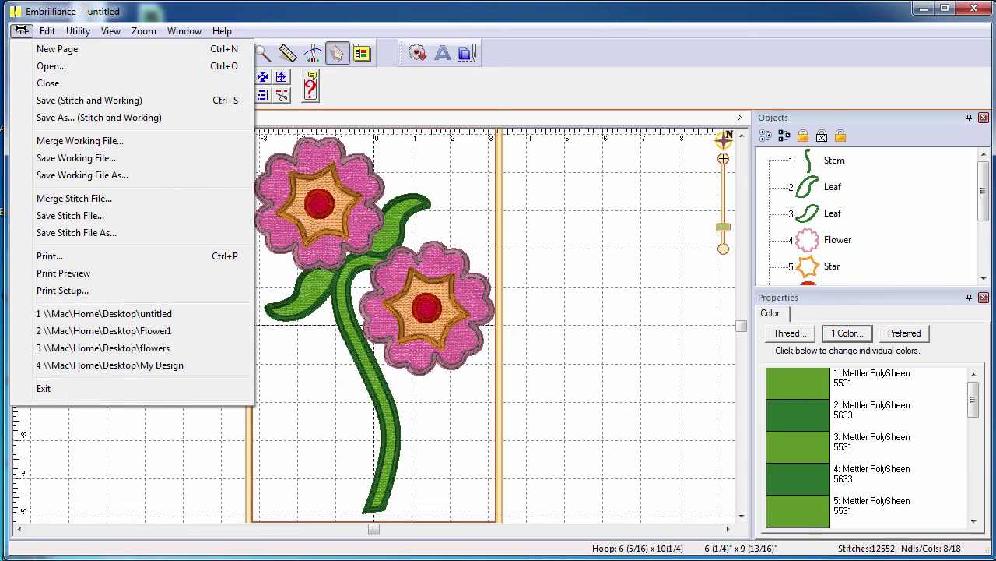
{"action": "left_click", "coordinate": [54, 118]}
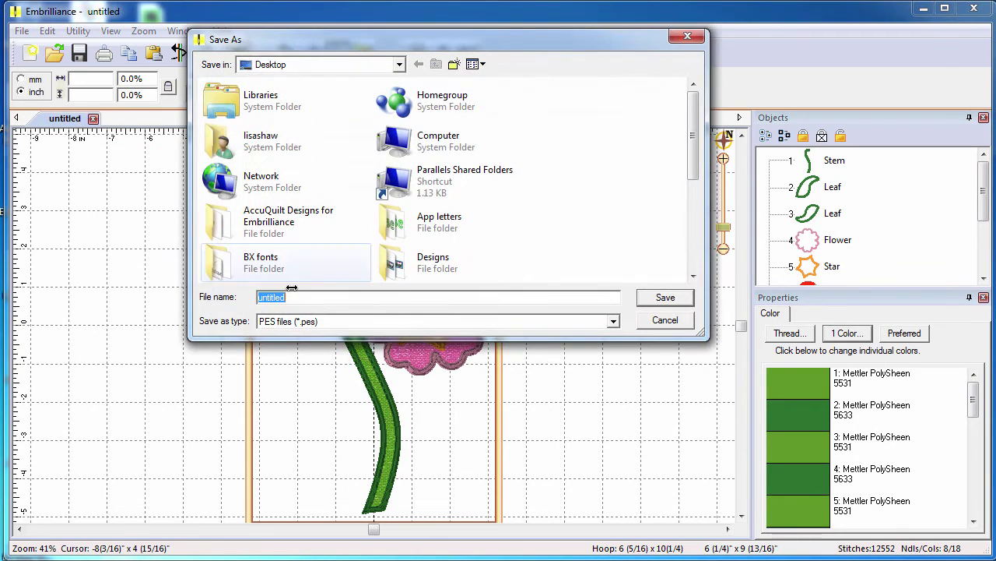
{"action": "type", "text": "Flo"}
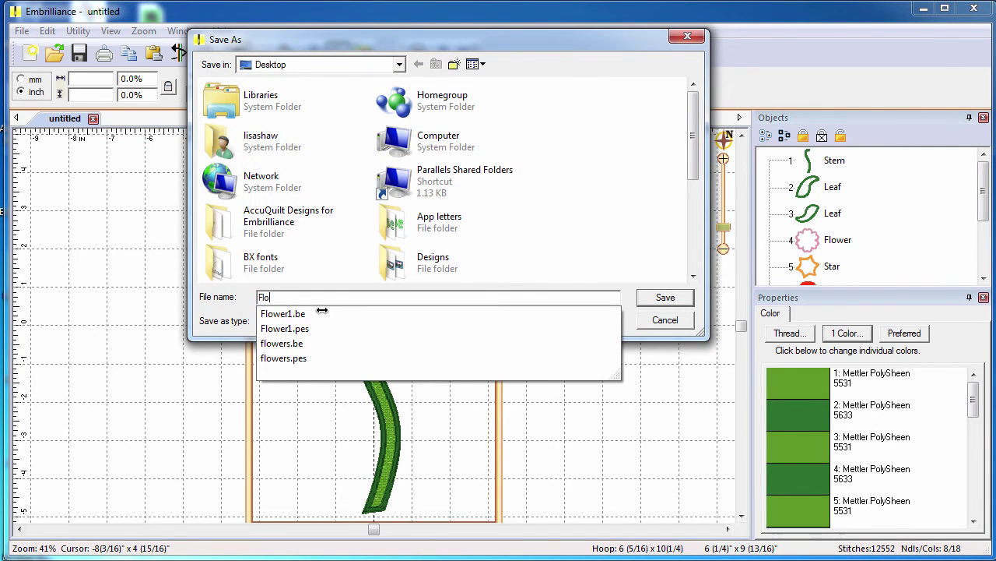
{"action": "type", "text": "wers1"}
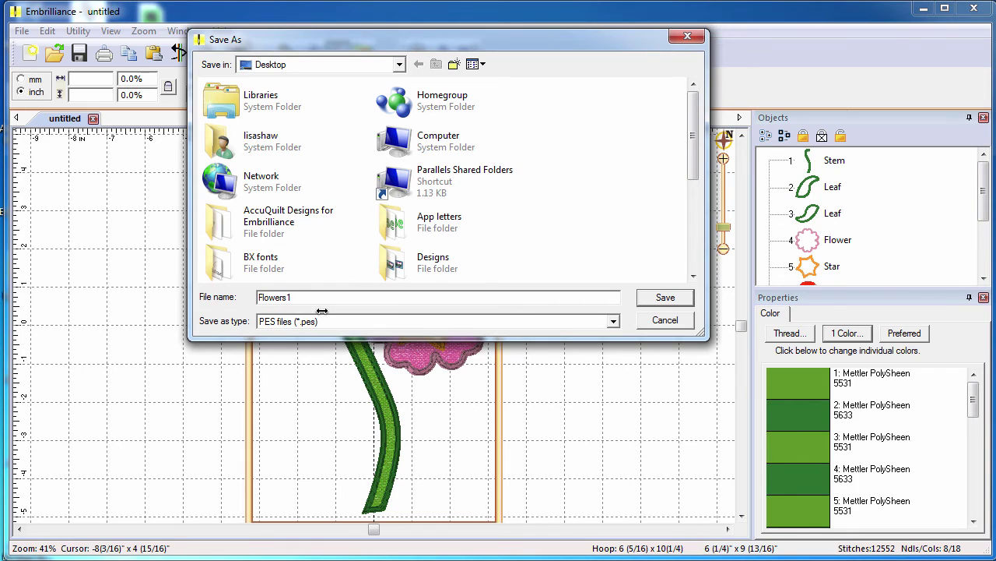
{"action": "left_click", "coordinate": [377, 321]}
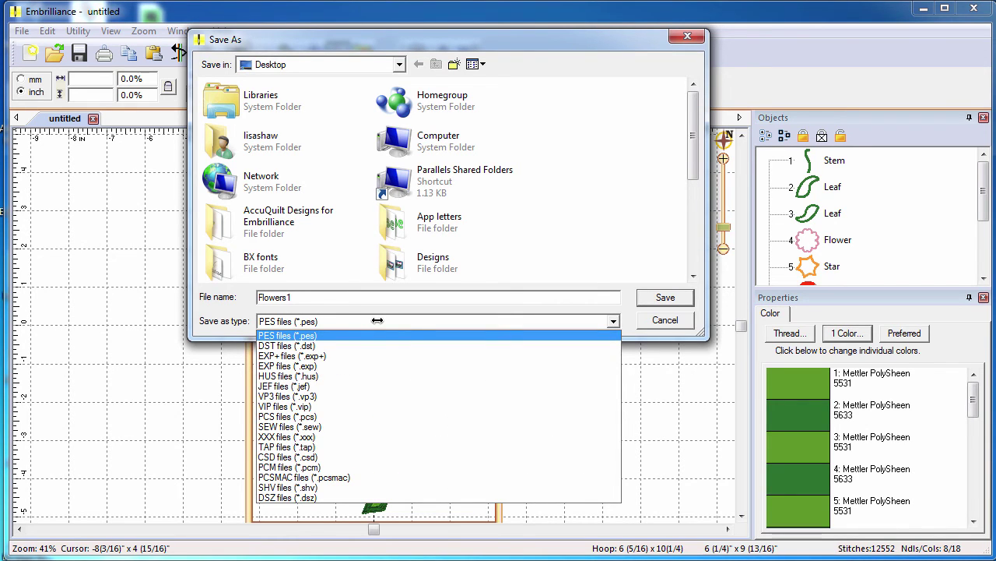
{"action": "left_click", "coordinate": [377, 321]}
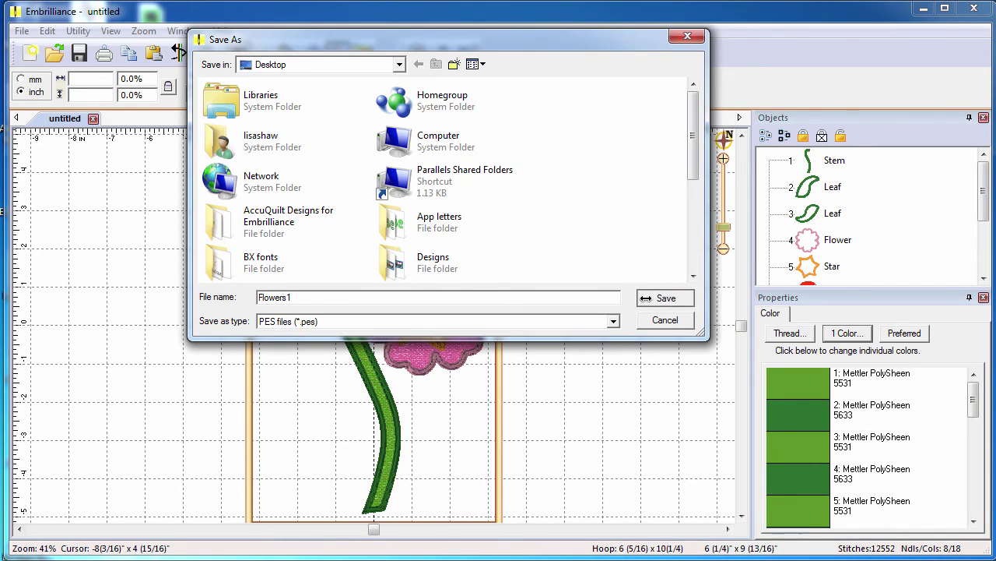